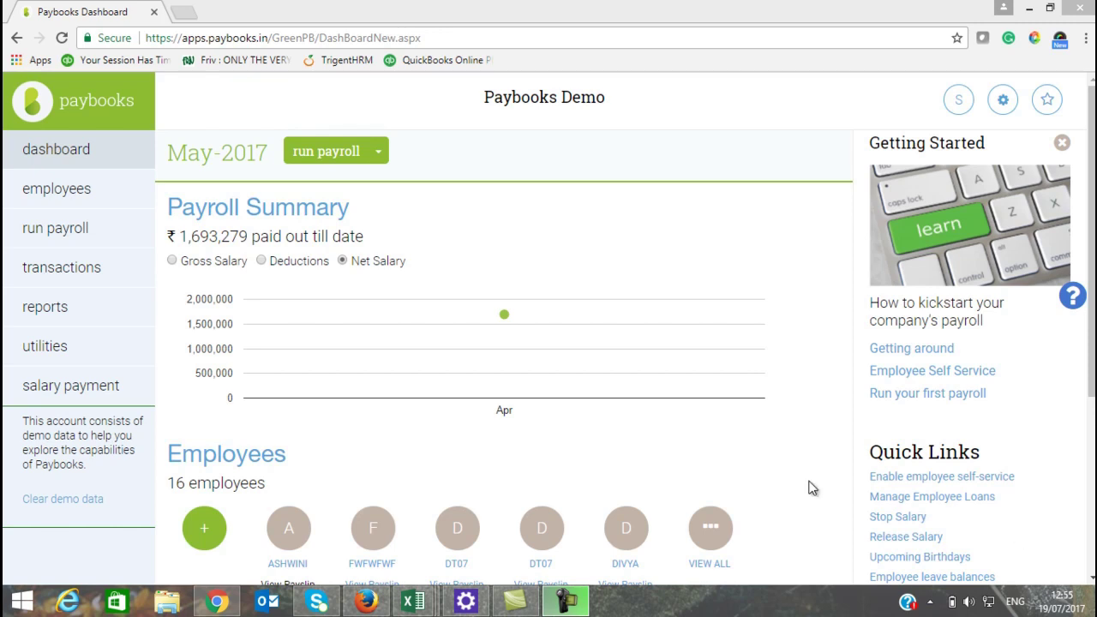
Start the May-2017 payroll run for all locations in the group, proceed to leaves and attendance, and view the leave import options.
{"action": "left_click", "coordinate": [333, 160]}
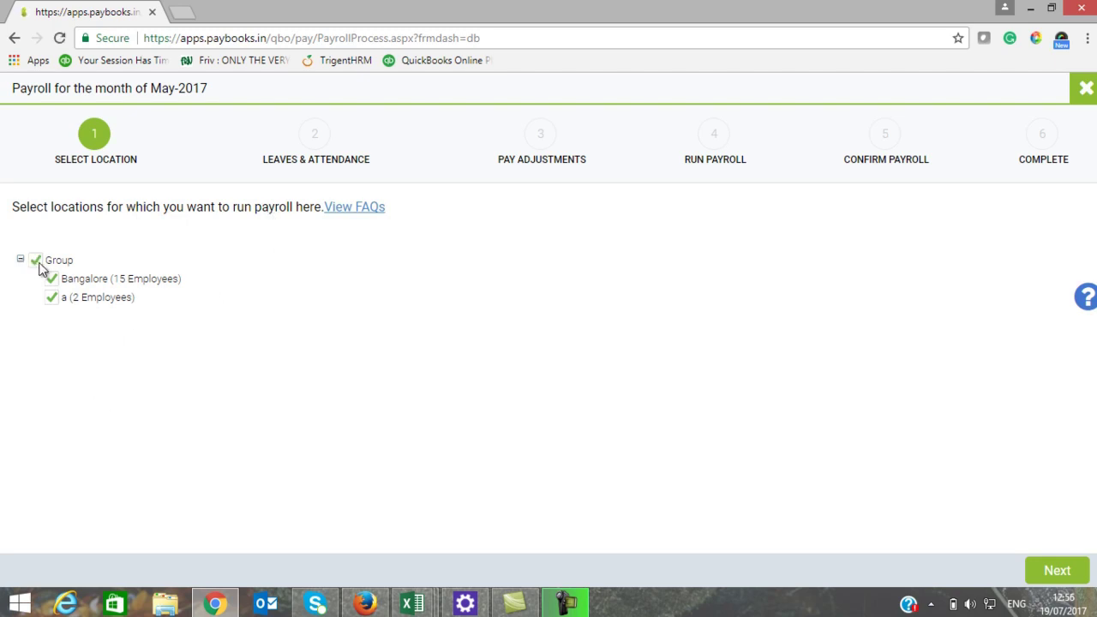
{"action": "left_click", "coordinate": [1069, 574]}
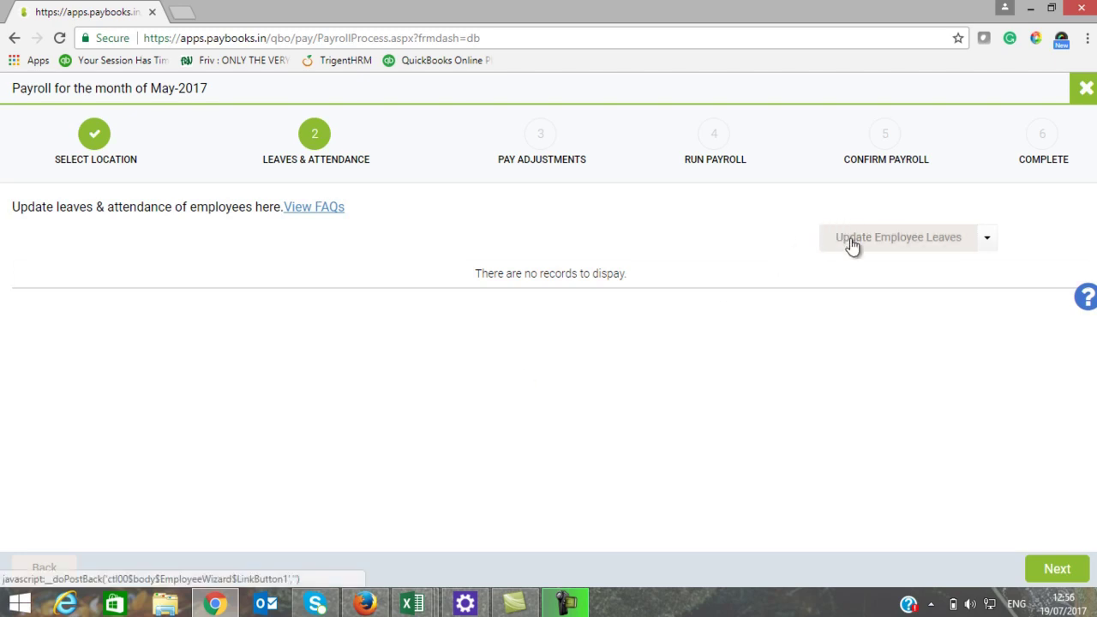
{"action": "left_click", "coordinate": [988, 240]}
{"action": "left_click", "coordinate": [903, 271]}
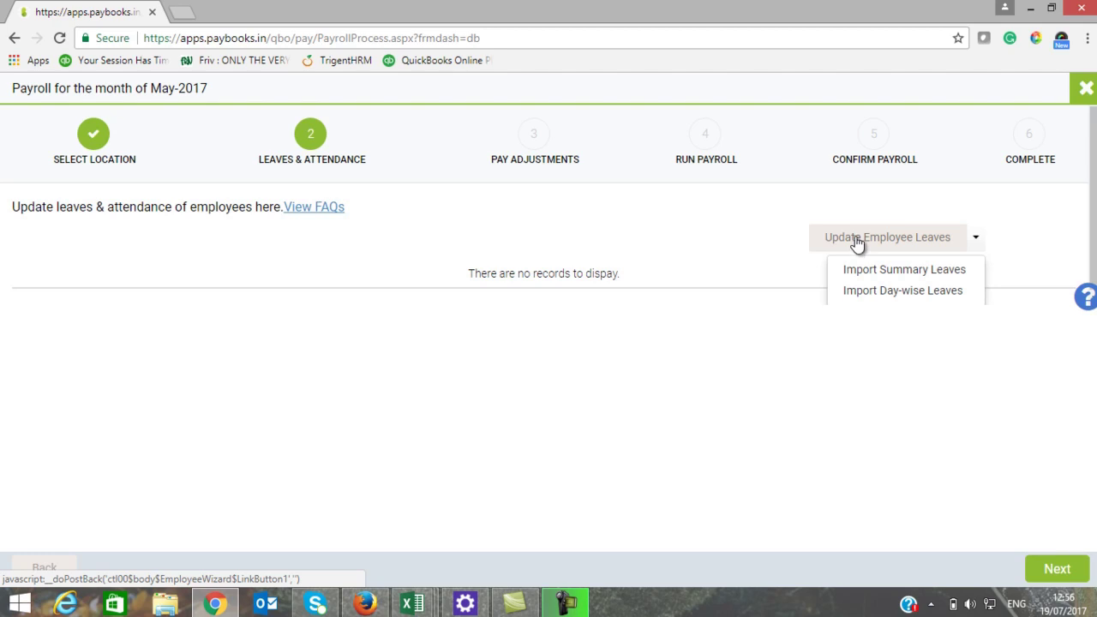
Manually add 1 day of Loss of Pay leave for an employee found by searching "dt", and save it.
{"action": "left_click", "coordinate": [856, 240]}
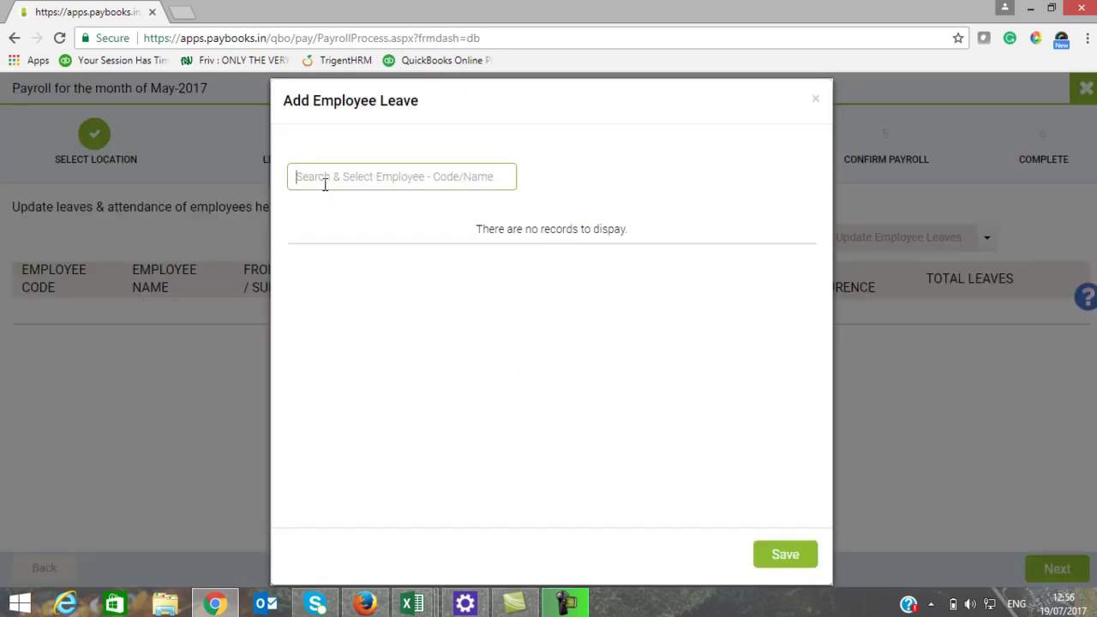
{"action": "type", "text": "dt"}
{"action": "left_click", "coordinate": [360, 221]}
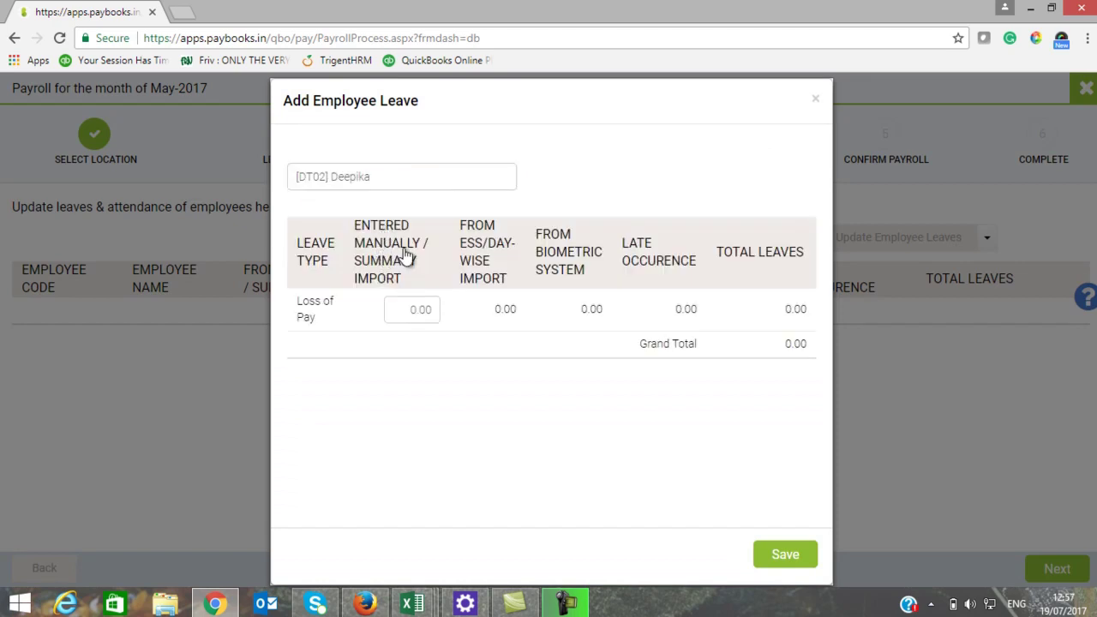
{"action": "left_click", "coordinate": [400, 309]}
{"action": "double_click", "coordinate": [417, 310]}
{"action": "key", "text": "BackSpace"}
{"action": "type", "text": "1"}
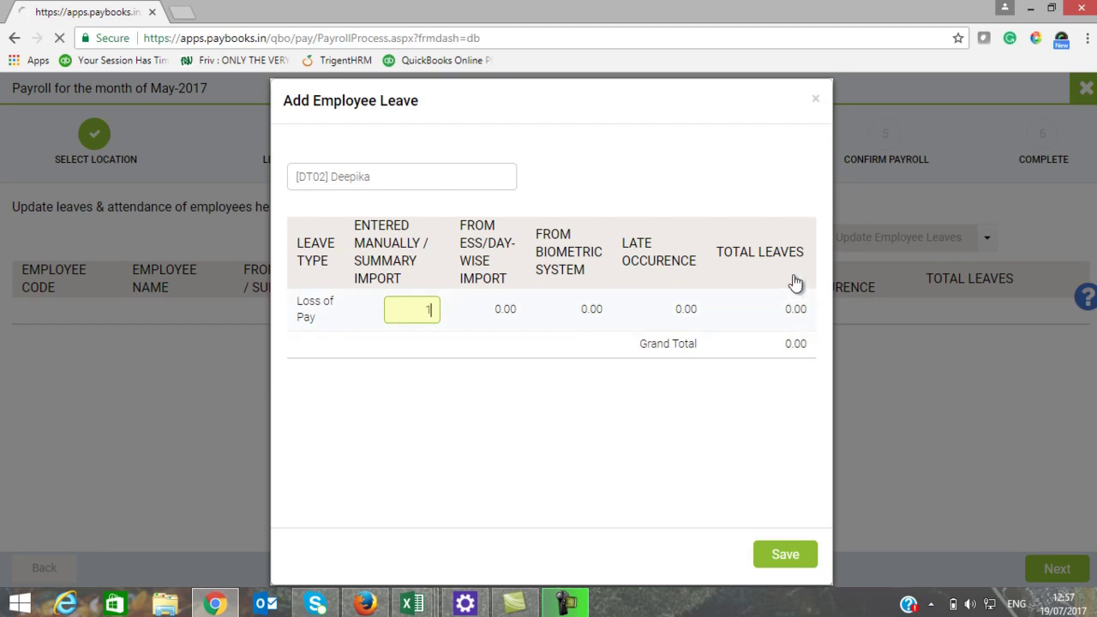
{"action": "left_click", "coordinate": [790, 555]}
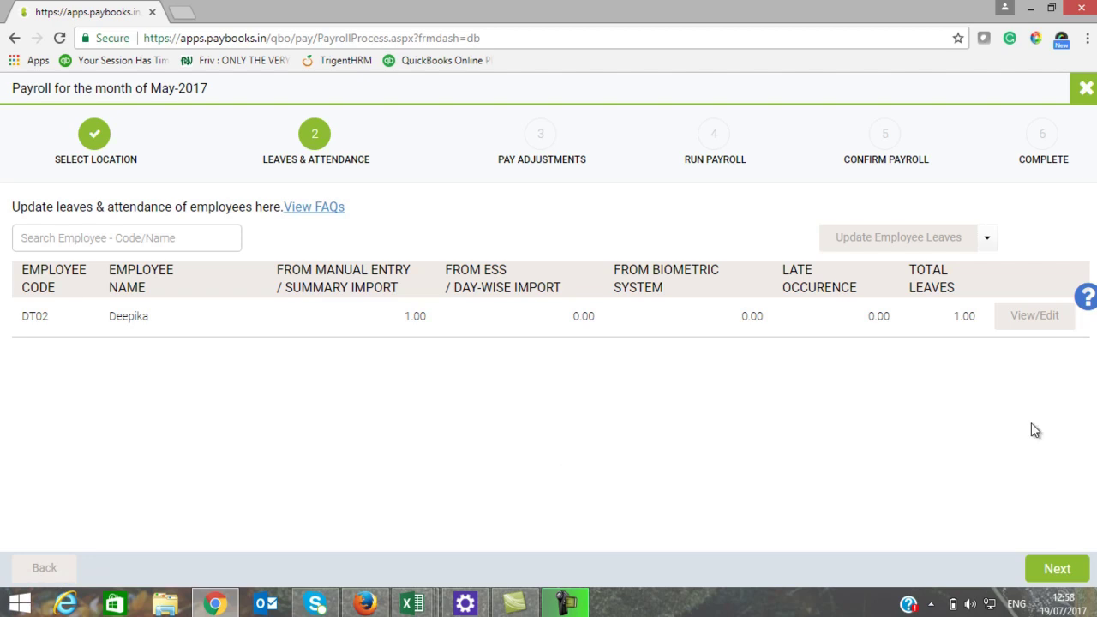
Open the summary leaves import, download its attendance template and enable editing of it in Excel.
{"action": "left_click", "coordinate": [987, 238]}
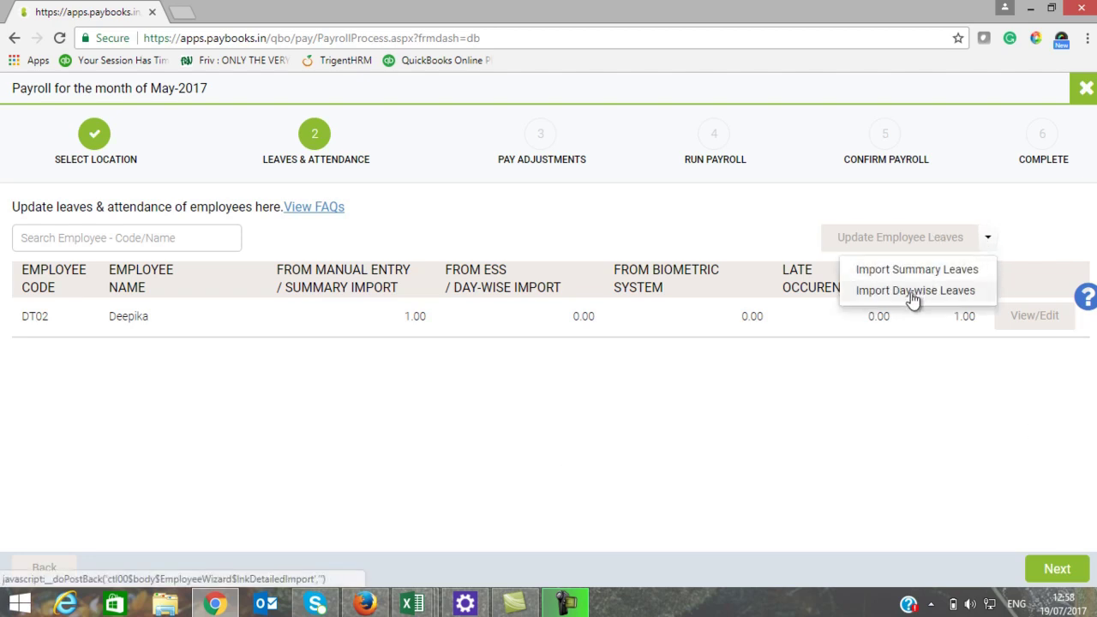
{"action": "left_click", "coordinate": [911, 271]}
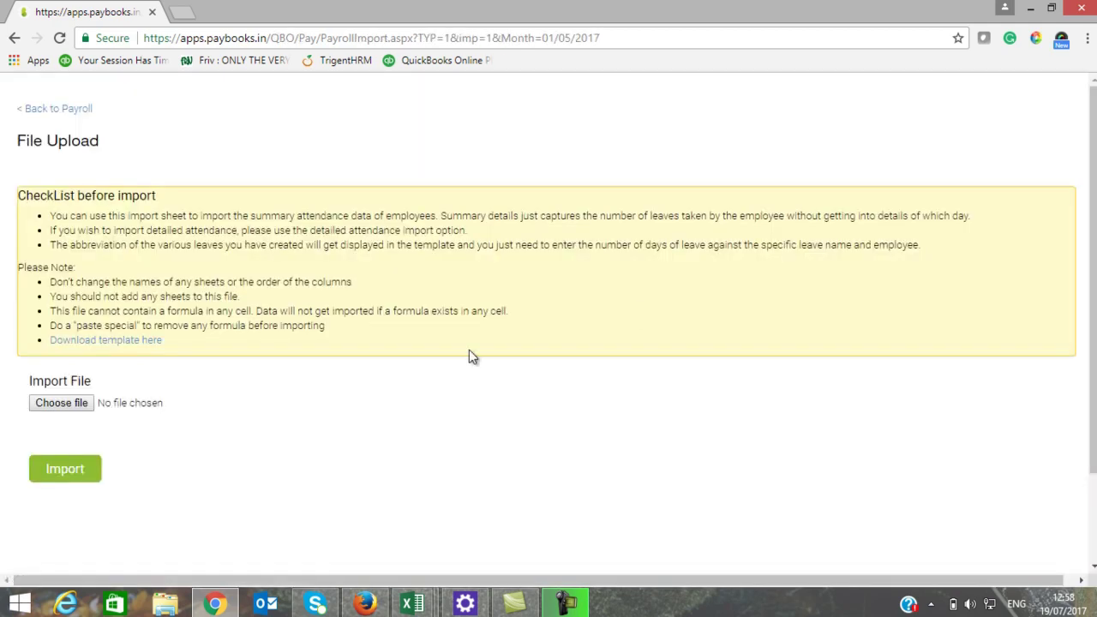
{"action": "left_click", "coordinate": [79, 341]}
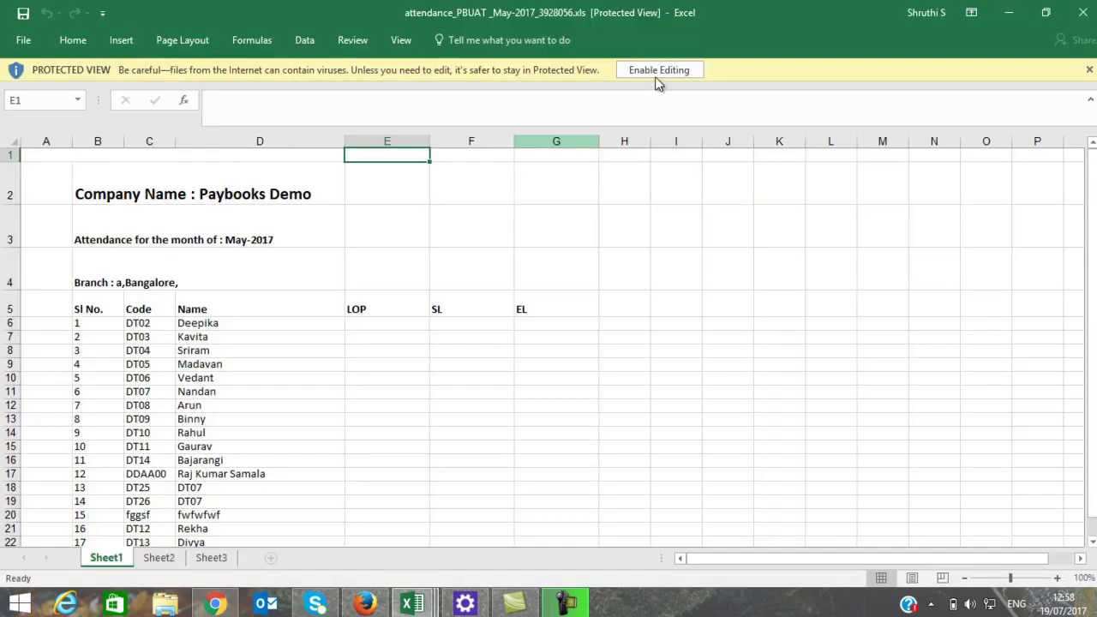
{"action": "left_click", "coordinate": [659, 74]}
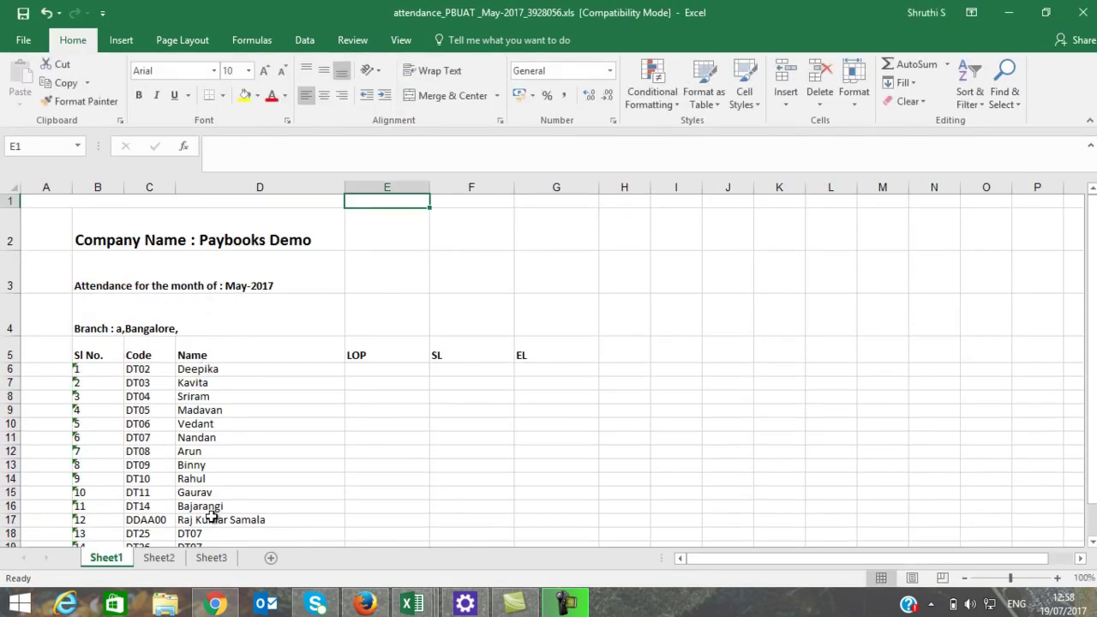
Enter LOP 1, SL 2 and EL 2 for the first employee on Sheet1 and check the leave abbreviations on Sheet2.
{"action": "left_click", "coordinate": [368, 358]}
{"action": "left_click", "coordinate": [448, 358]}
{"action": "left_click", "coordinate": [535, 355]}
{"action": "left_click", "coordinate": [373, 358]}
{"action": "left_click", "coordinate": [369, 370]}
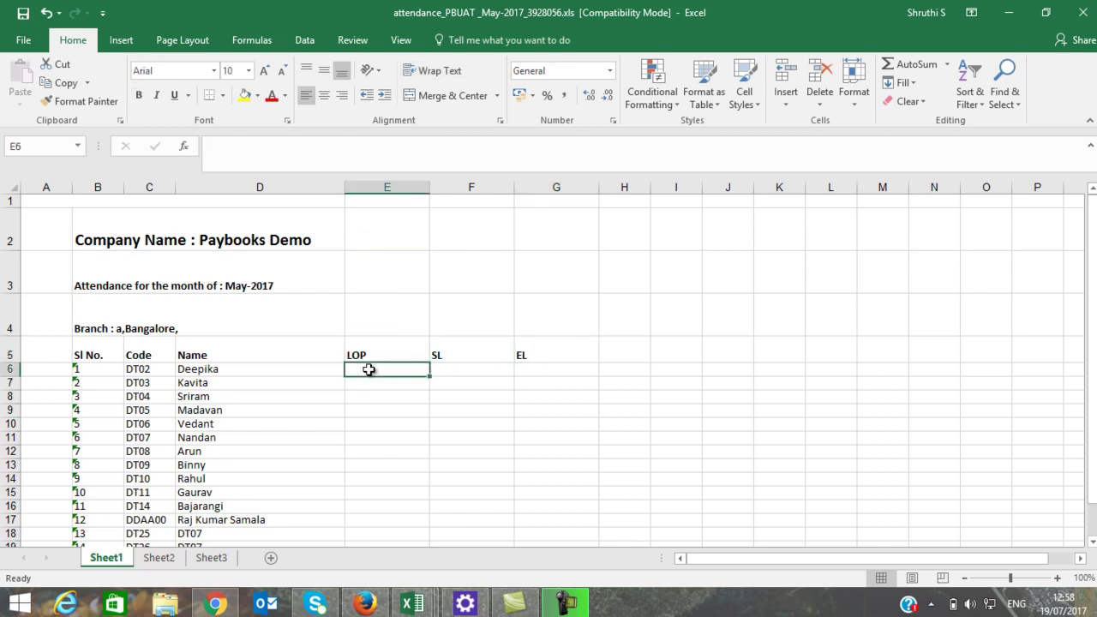
{"action": "type", "text": "1"}
{"action": "key", "text": "Tab"}
{"action": "type", "text": "2"}
{"action": "key", "text": "Tab"}
{"action": "type", "text": "2"}
{"action": "key", "text": "Down"}
{"action": "key", "text": "Down"}
{"action": "key", "text": "Down"}
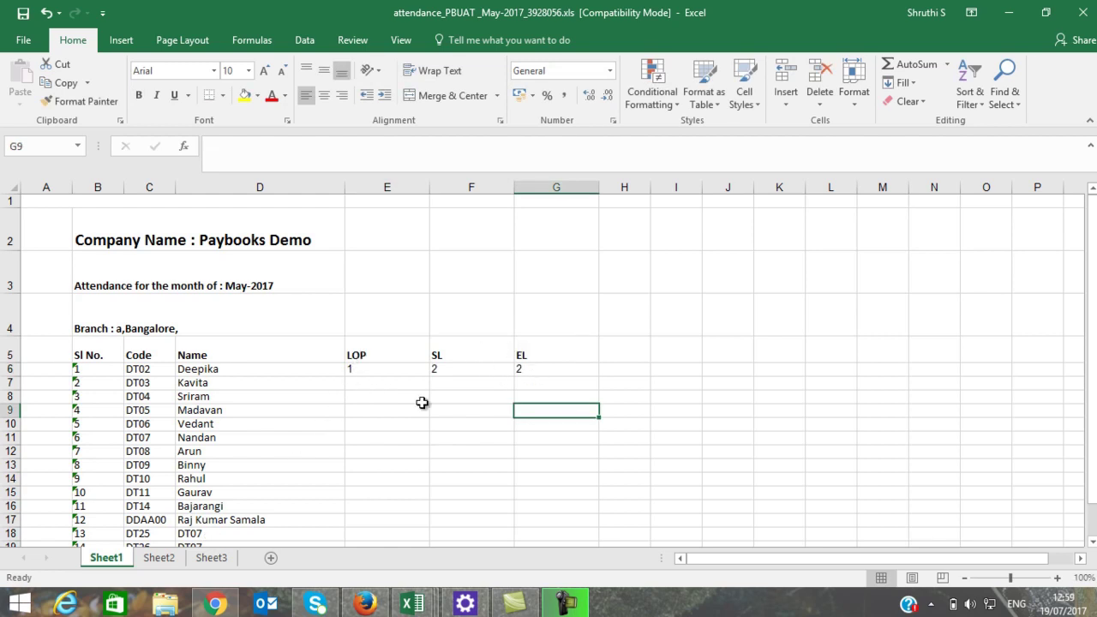
{"action": "left_click", "coordinate": [166, 566]}
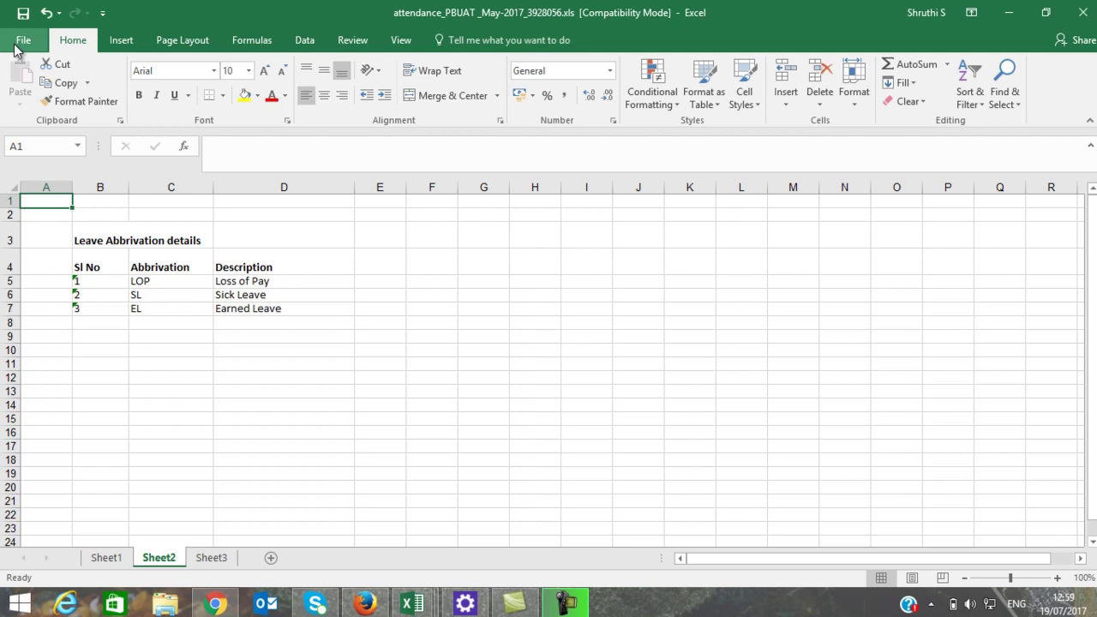
Switch back to Chrome, choose the summary attendance _August-2017_5925024 file and import it as summary leaves.
{"action": "key", "text": "alt+Tab"}
{"action": "left_click", "coordinate": [66, 404]}
{"action": "left_click", "coordinate": [221, 203]}
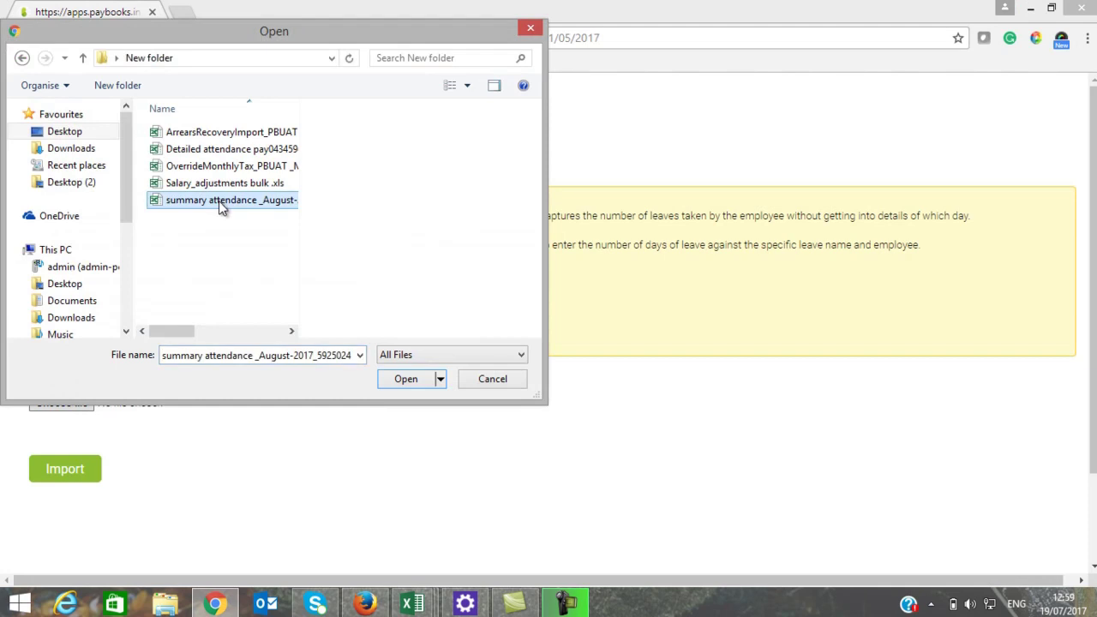
{"action": "key", "text": "alt+Tab"}
{"action": "left_click", "coordinate": [1006, 11]}
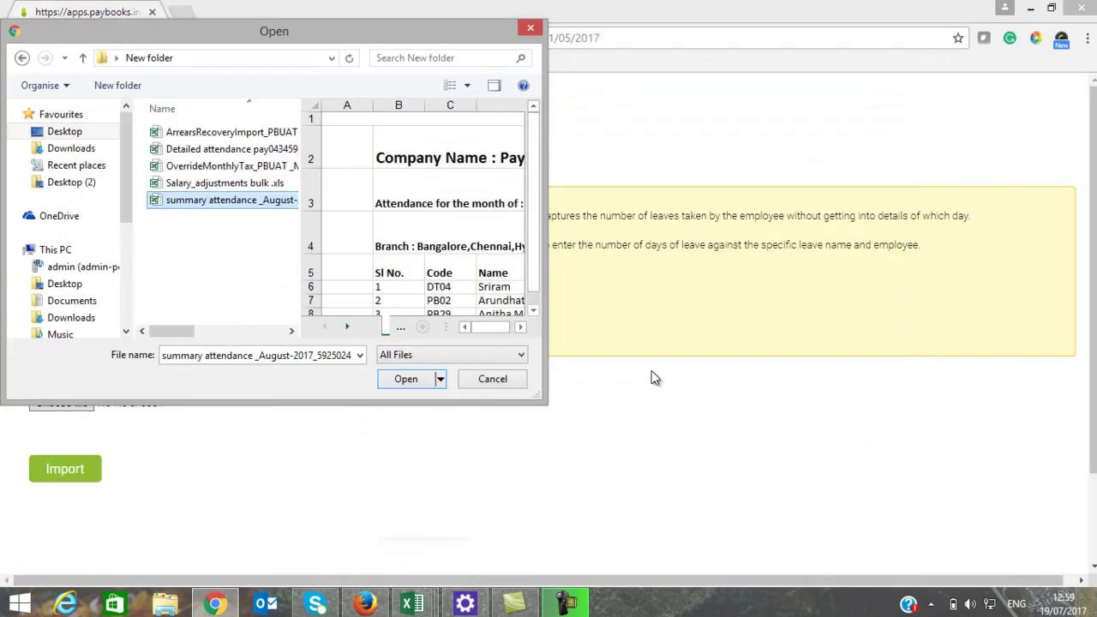
{"action": "left_click", "coordinate": [406, 380]}
{"action": "left_click", "coordinate": [65, 480]}
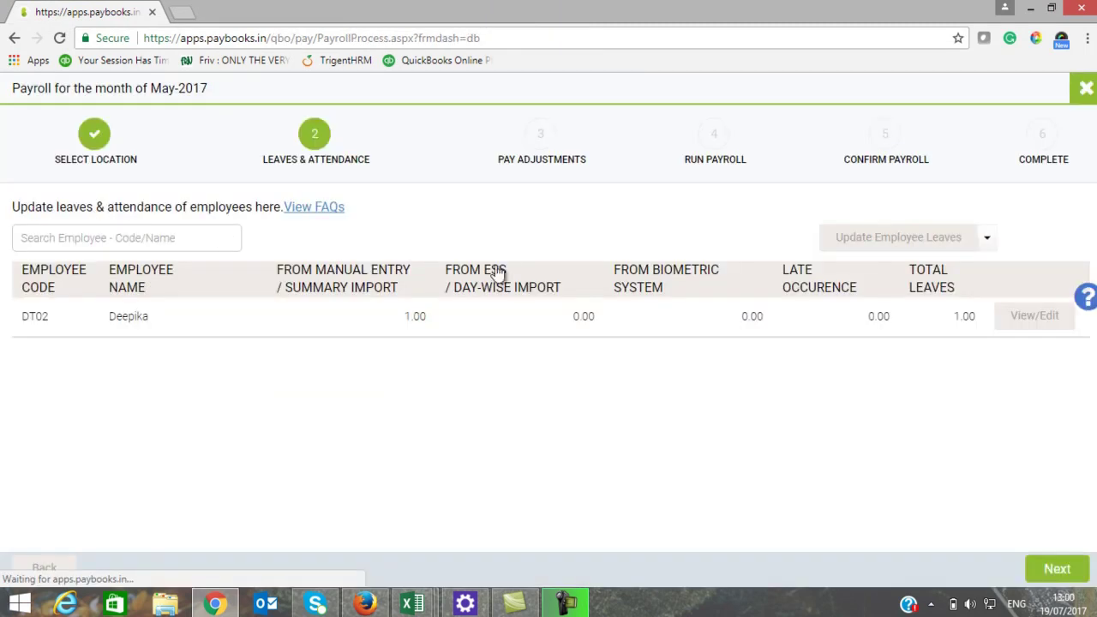
Open the day-wise leaves import and download its muster attendance template.
{"action": "left_click", "coordinate": [990, 237]}
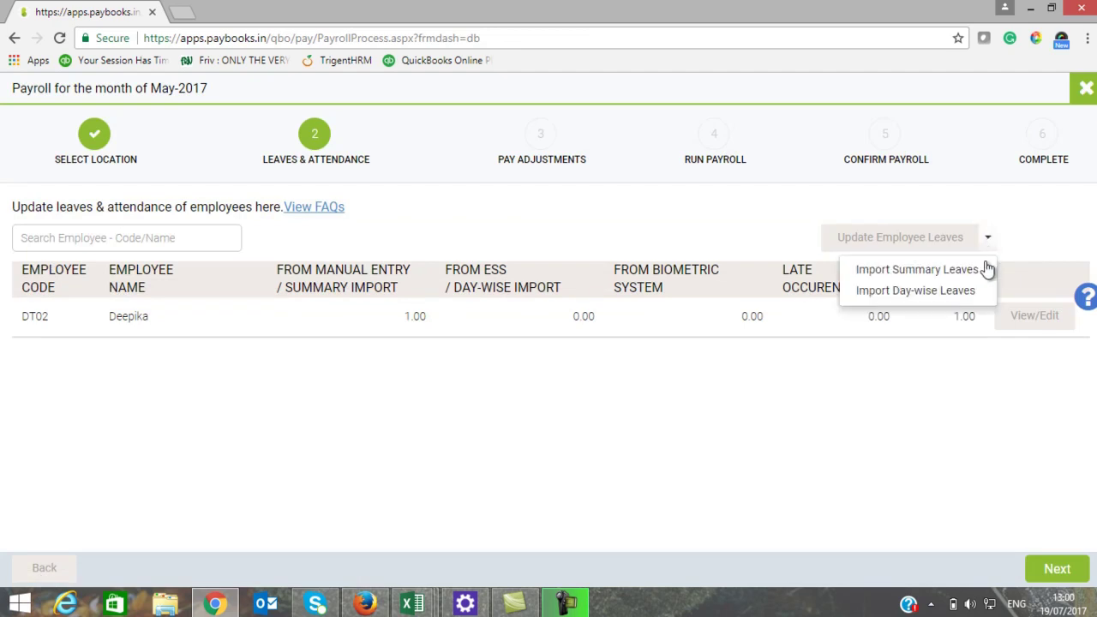
{"action": "left_click", "coordinate": [941, 295]}
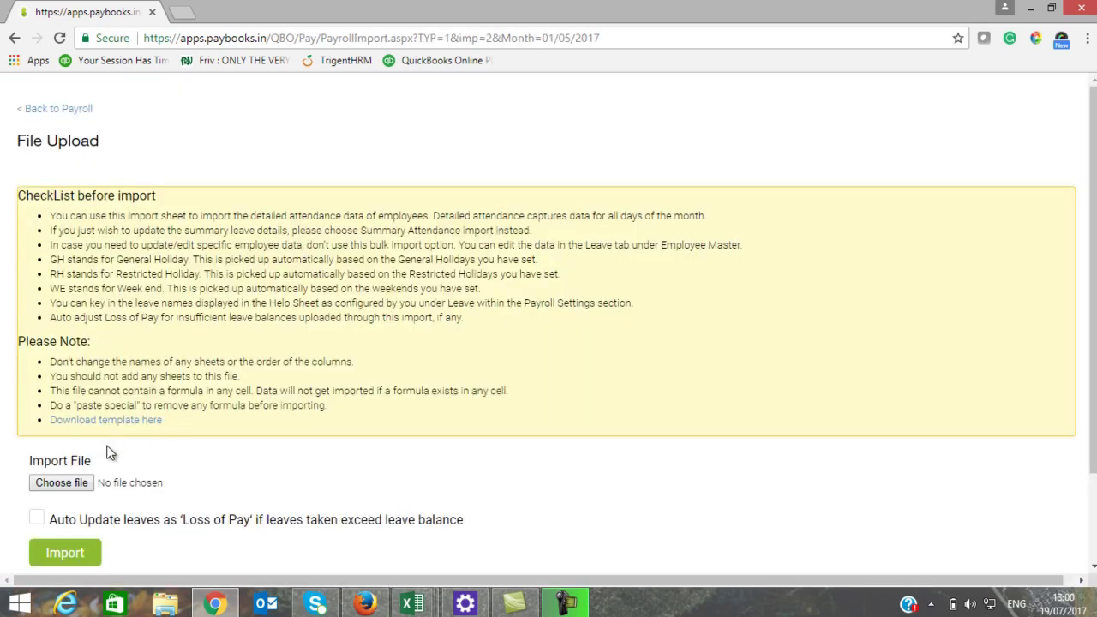
{"action": "left_click", "coordinate": [101, 419]}
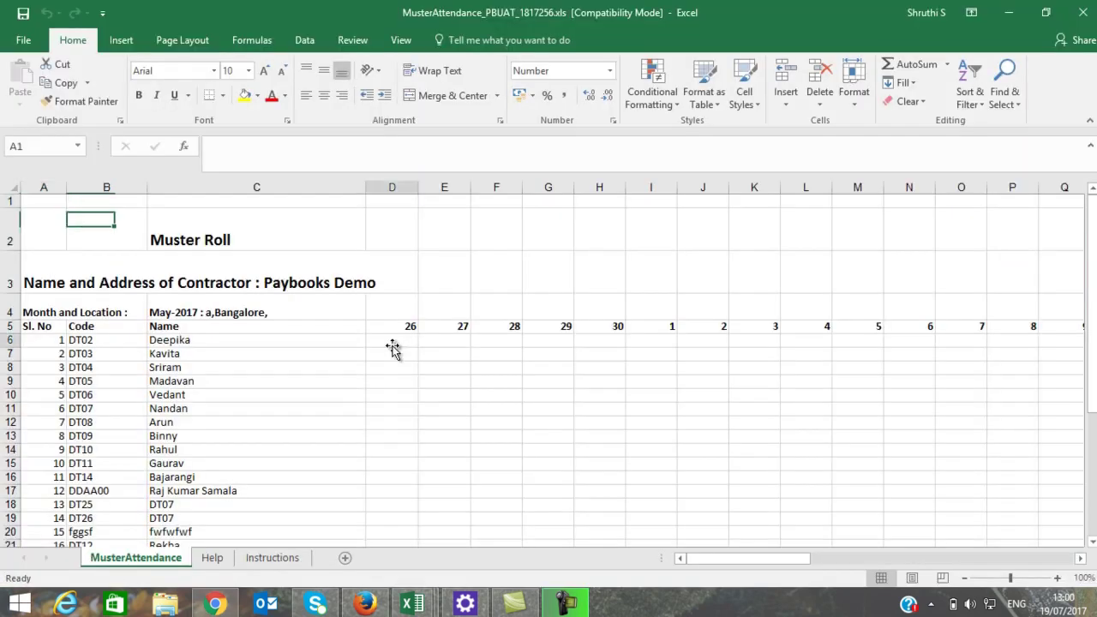
Enter Lop-1 for the first employee on day 27 of the MusterAttendance sheet, following the pattern in the Instructions sheet.
{"action": "left_click", "coordinate": [392, 341]}
{"action": "left_click", "coordinate": [438, 346]}
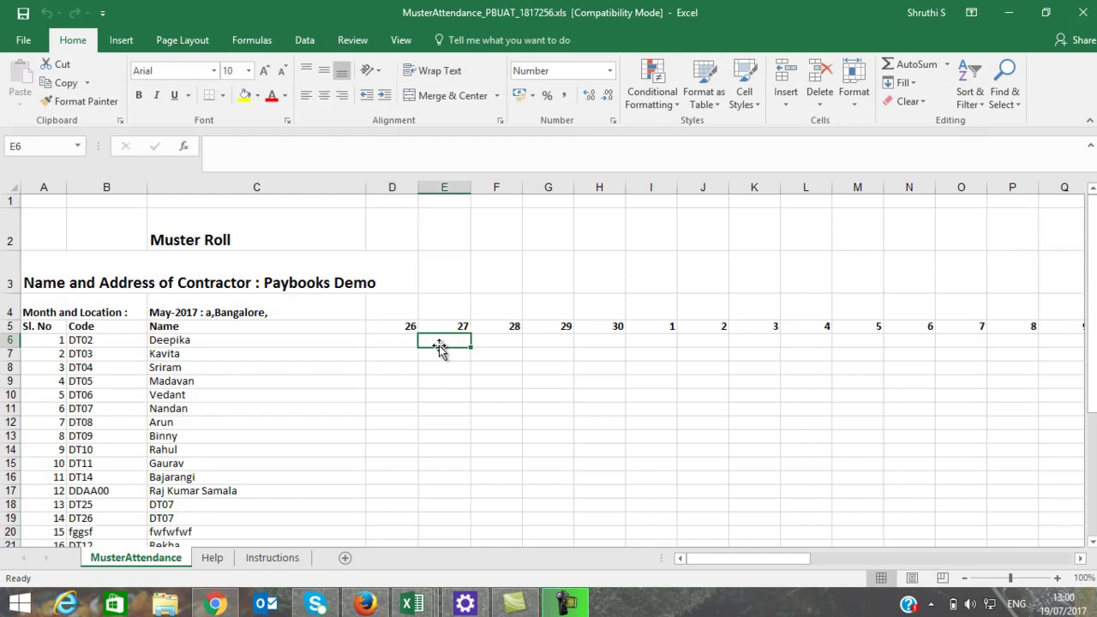
{"action": "type", "text": "1"}
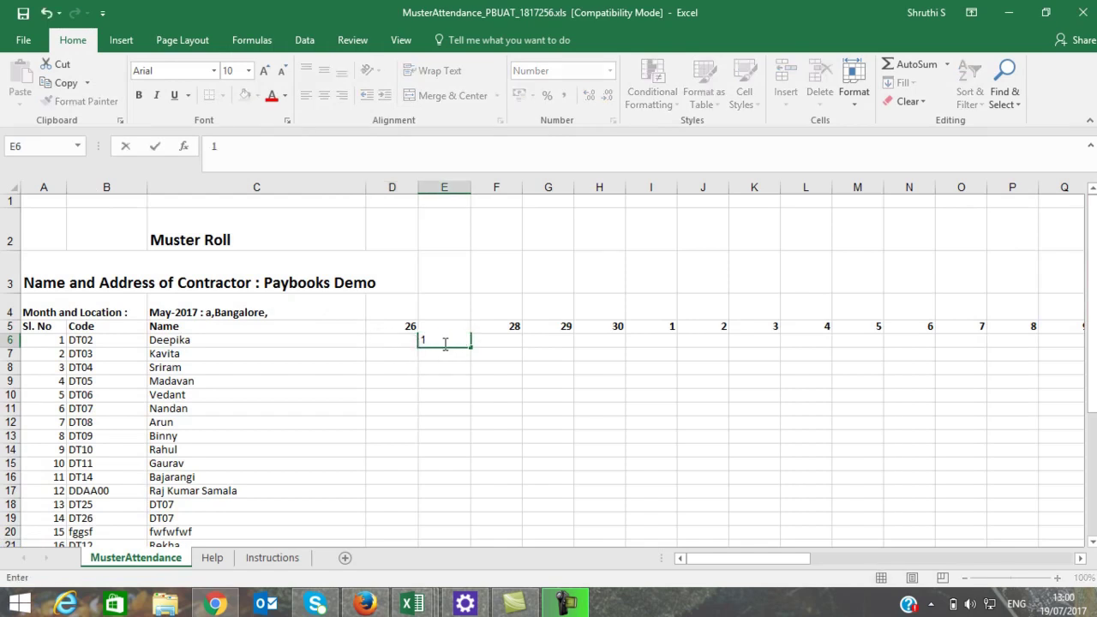
{"action": "left_click", "coordinate": [273, 558]}
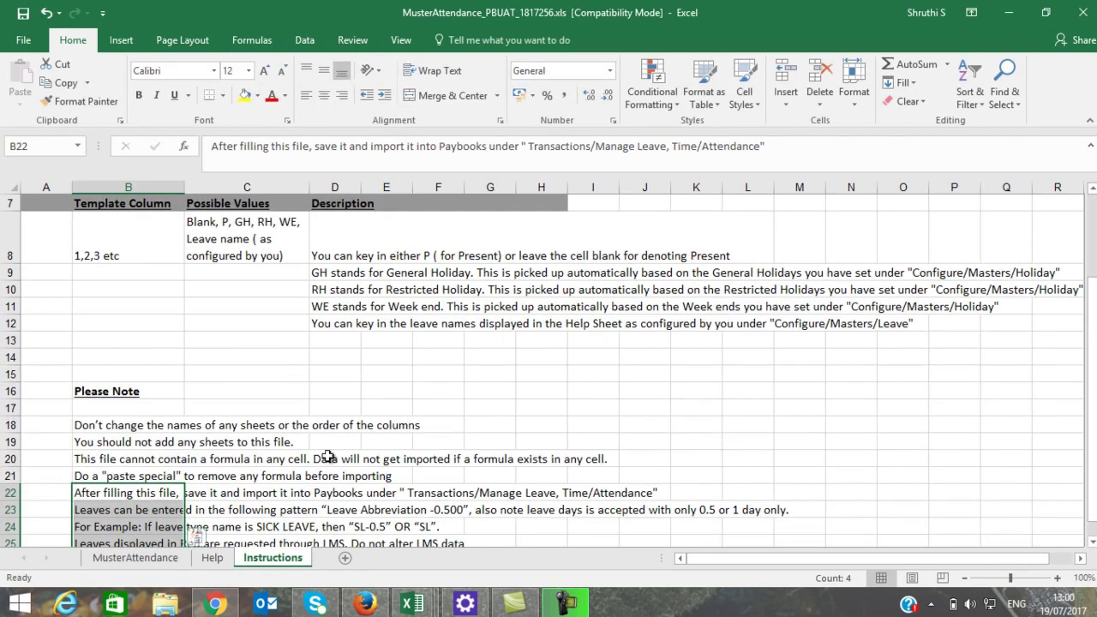
{"action": "scroll", "coordinate": [327, 377], "scroll_direction": "down", "scroll_amount": 3}
{"action": "scroll", "coordinate": [327, 377], "scroll_direction": "up", "scroll_amount": 5}
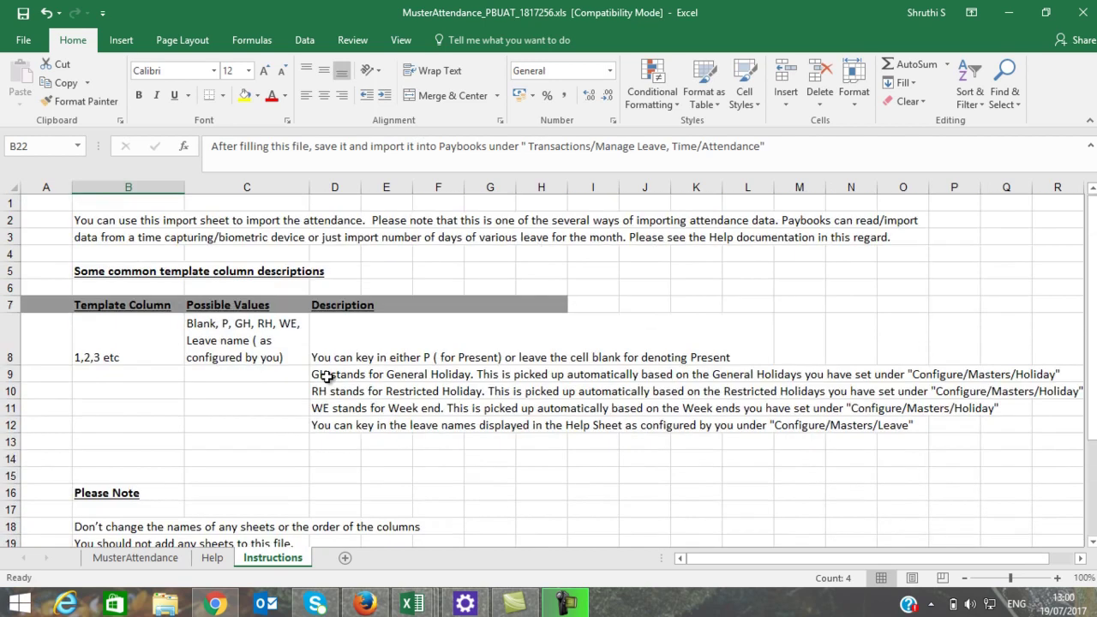
{"action": "left_click", "coordinate": [176, 558]}
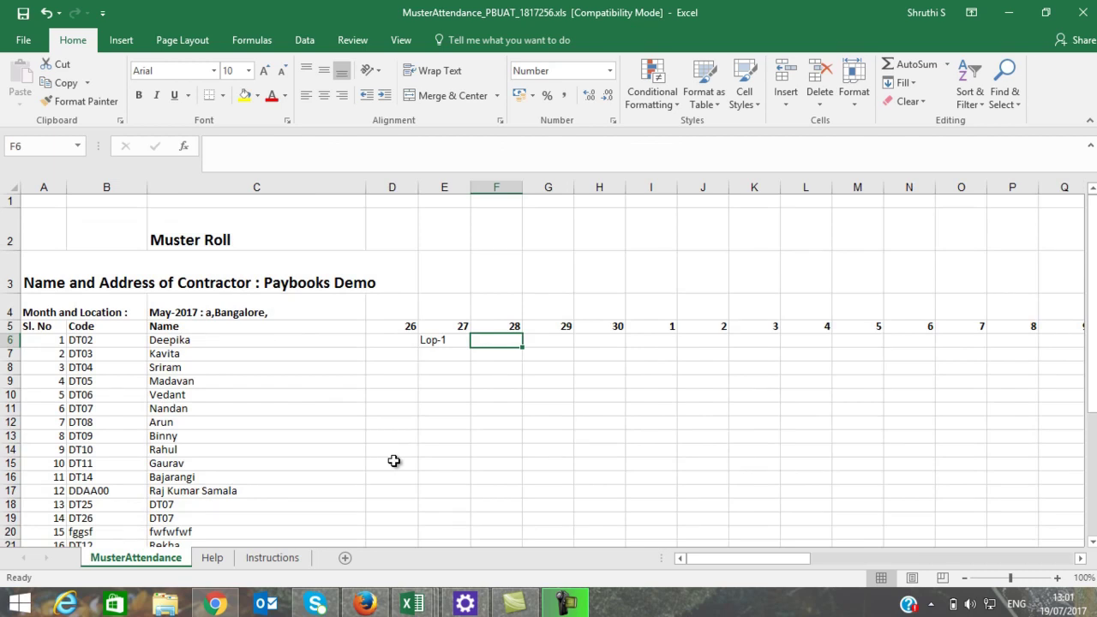
Switch back to Chrome and import the Detailed attendance .xls file as day-wise leaves, without the automatic Loss of Pay update.
{"action": "left_click", "coordinate": [215, 604]}
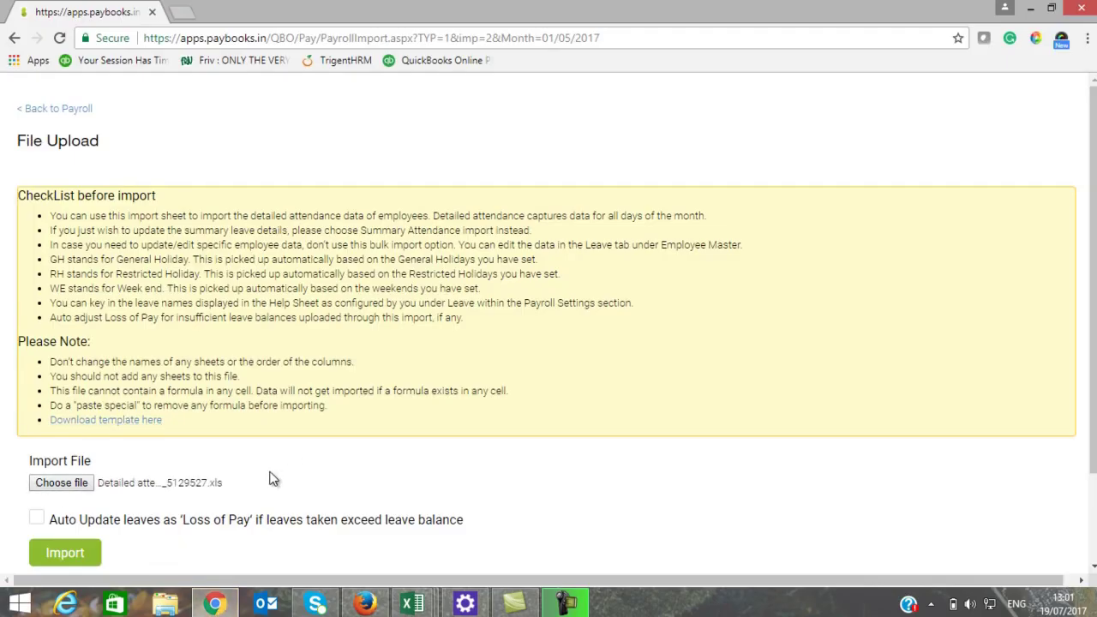
{"action": "scroll", "coordinate": [270, 477], "scroll_direction": "down", "scroll_amount": 3}
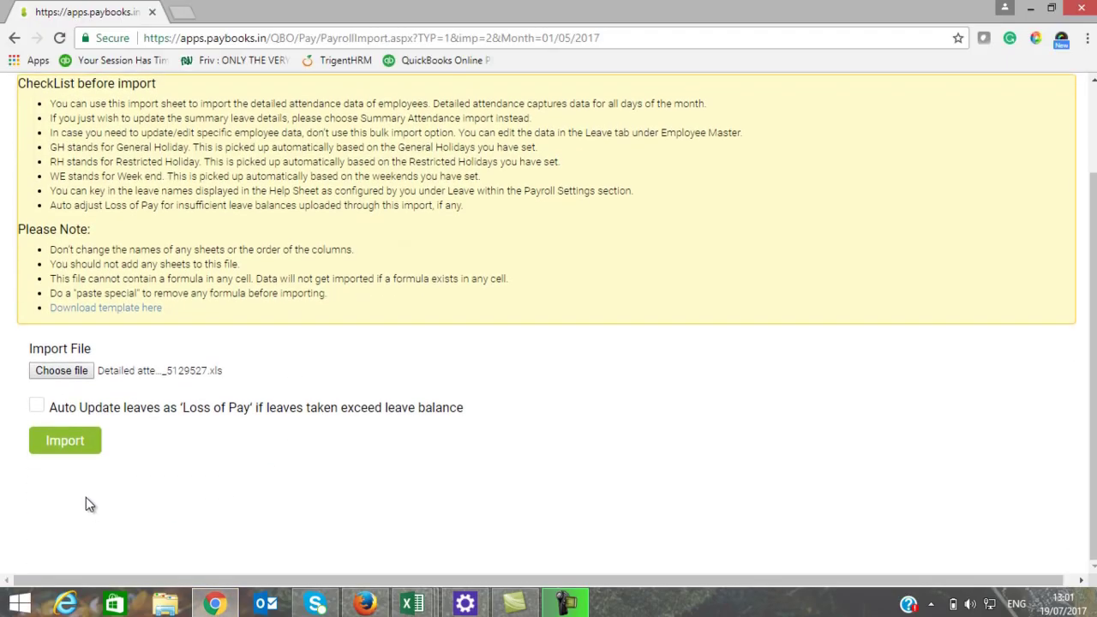
{"action": "left_click", "coordinate": [65, 442]}
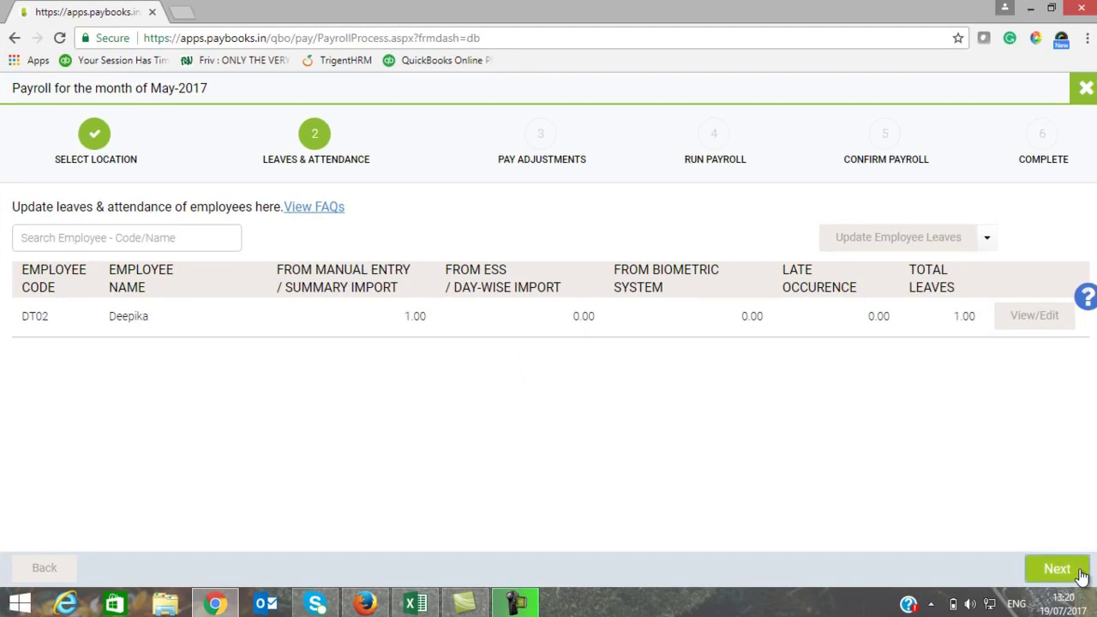
Proceed to the pay adjustments stage and view the available component-wise and import adjustment options.
{"action": "left_click", "coordinate": [1056, 569]}
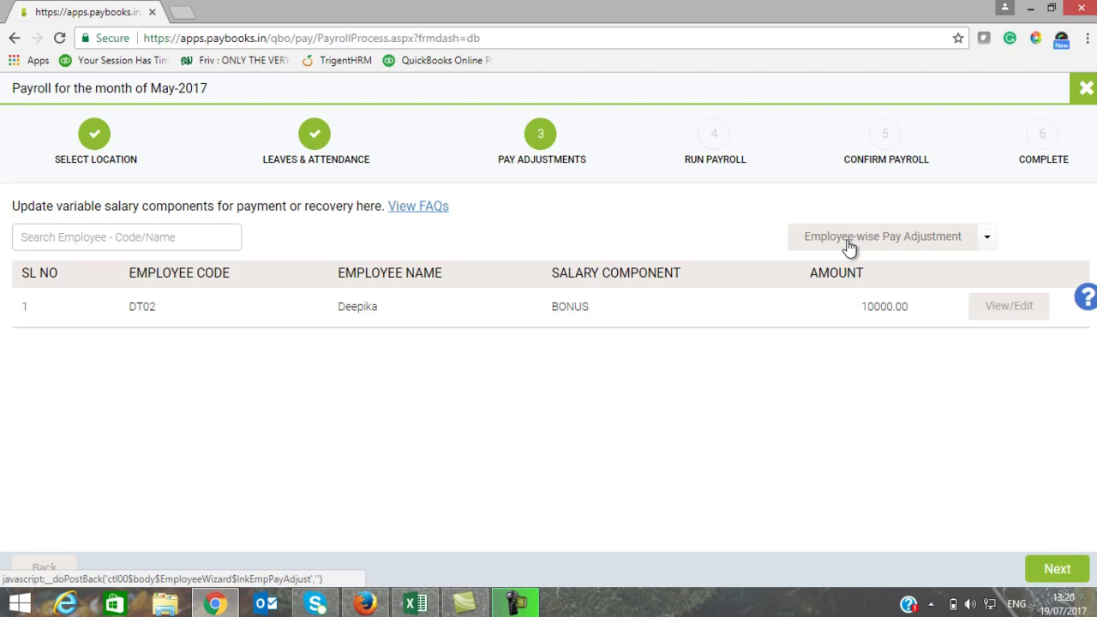
{"action": "left_click", "coordinate": [988, 236]}
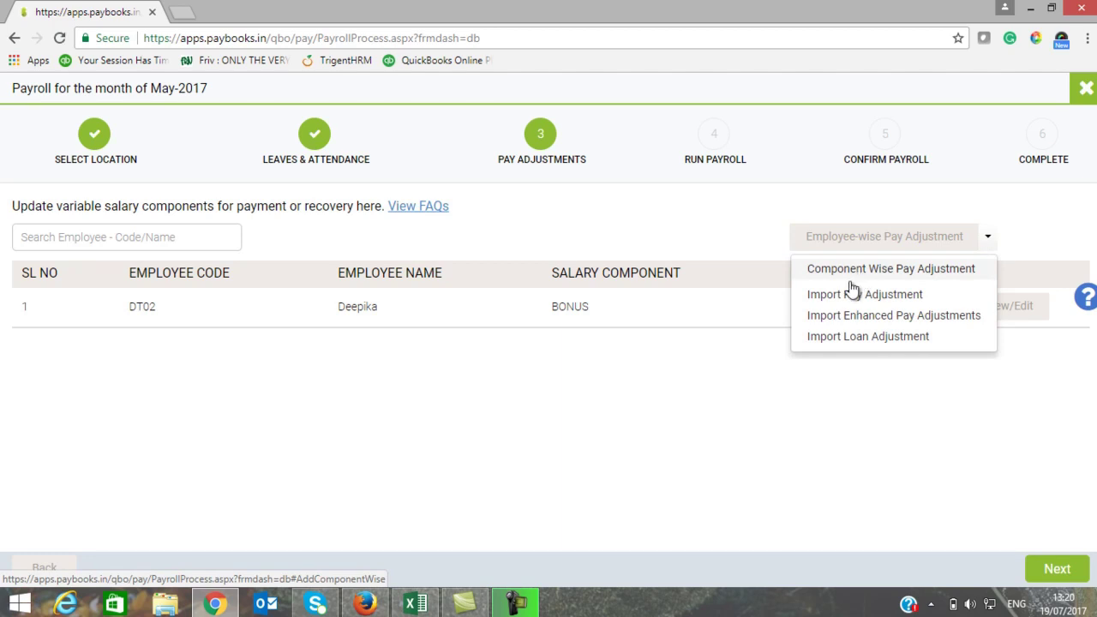
{"action": "left_click", "coordinate": [844, 339]}
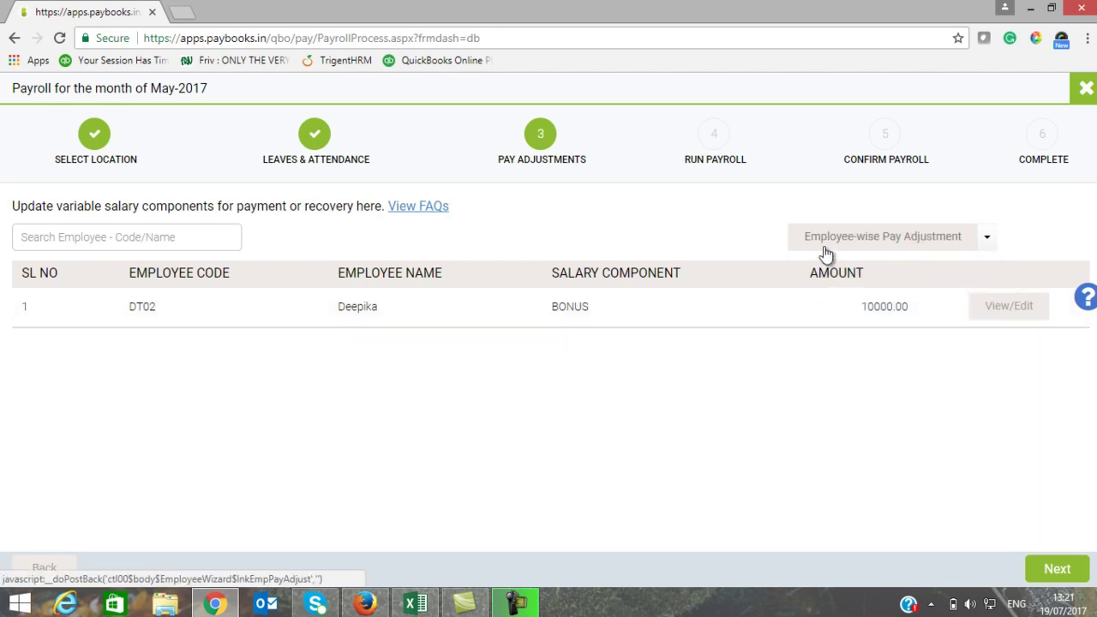
Open an employee-wise pay adjustment and select the employee who already has a BONUS entry.
{"action": "left_click", "coordinate": [924, 248]}
{"action": "left_click", "coordinate": [299, 165]}
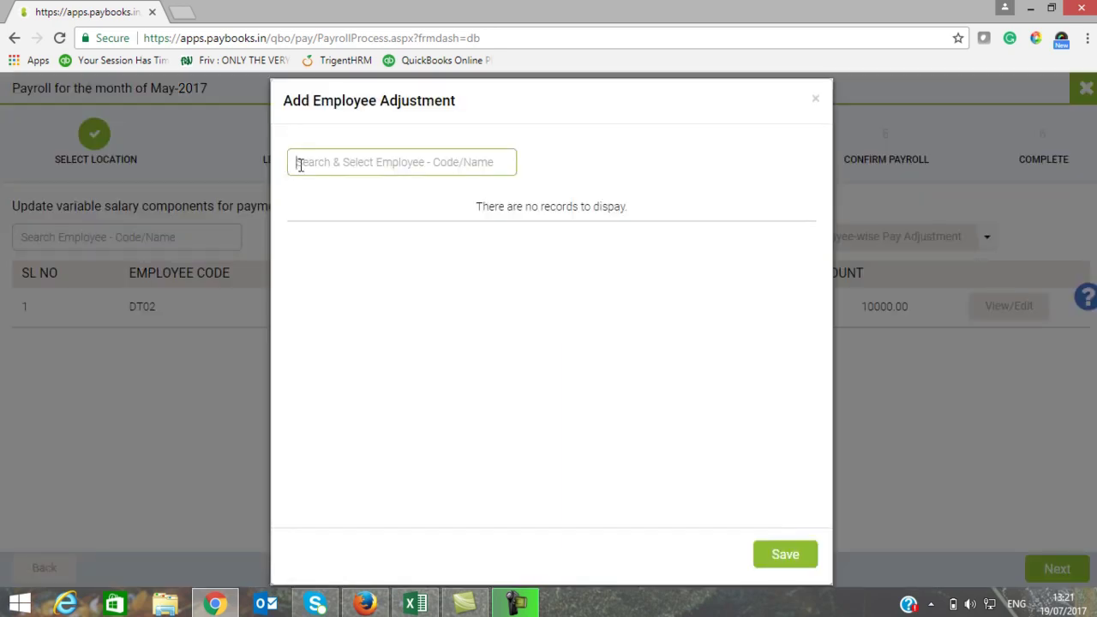
{"action": "type", "text": "s"}
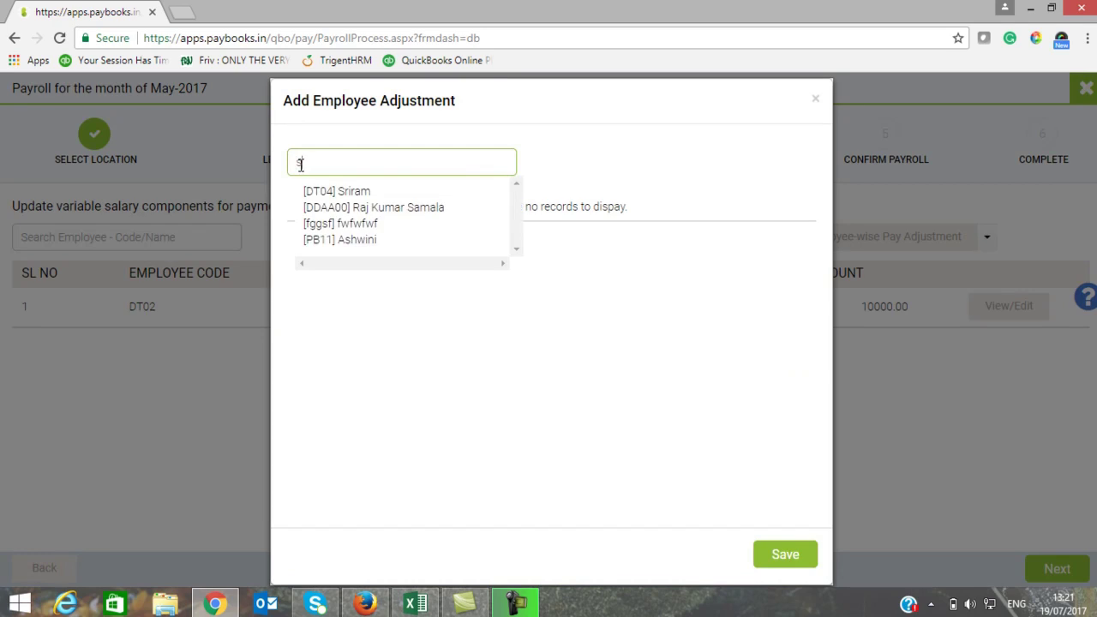
{"action": "key", "text": "BackSpace"}
{"action": "type", "text": "s"}
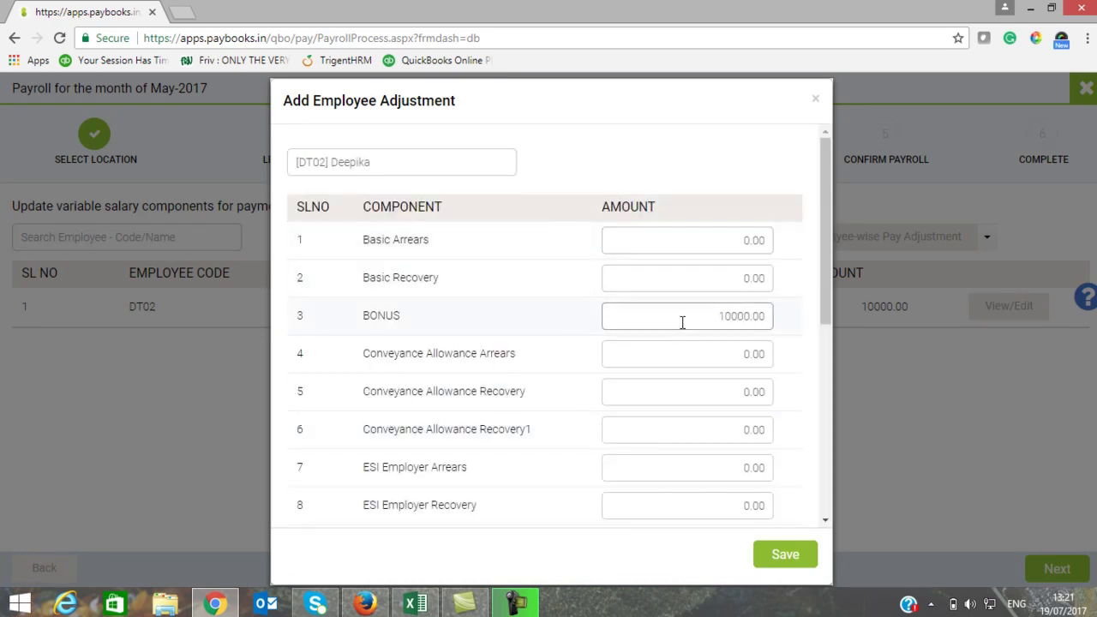
Review the employee's adjustment components from Basic Arrears to Provident Fund Recovery, then save the adjustment.
{"action": "left_click_drag", "start_coordinate": [703, 318], "coordinate": [803, 335]}
{"action": "scroll", "coordinate": [803, 335], "scroll_direction": "down", "scroll_amount": 5}
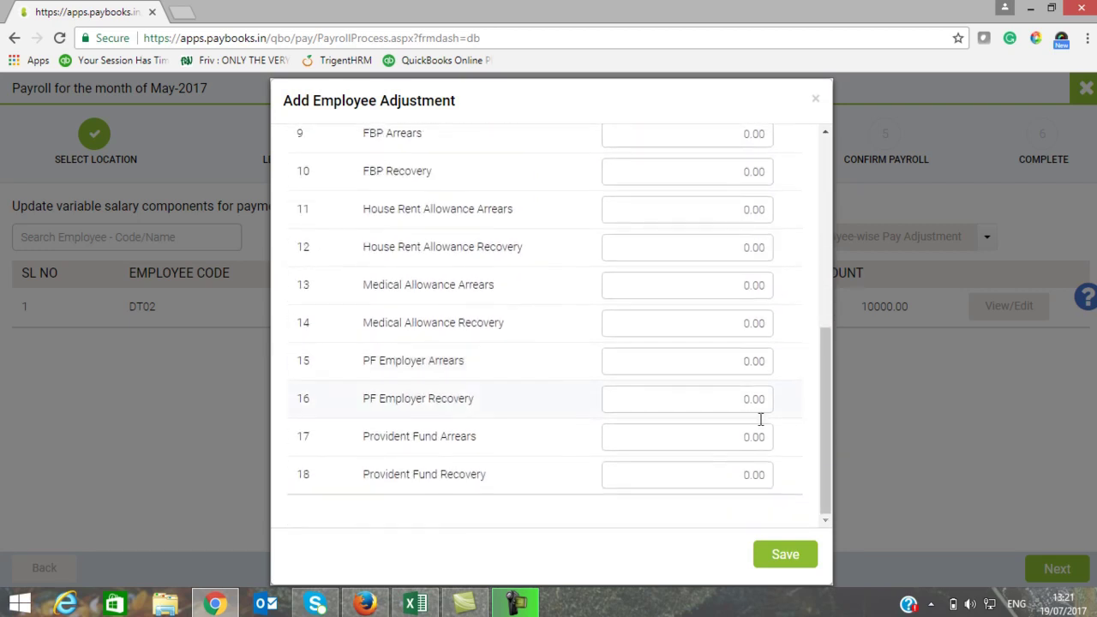
{"action": "scroll", "coordinate": [771, 416], "scroll_direction": "up", "scroll_amount": 2}
{"action": "scroll", "coordinate": [747, 425], "scroll_direction": "up", "scroll_amount": 2}
{"action": "scroll", "coordinate": [503, 334], "scroll_direction": "up", "scroll_amount": 3}
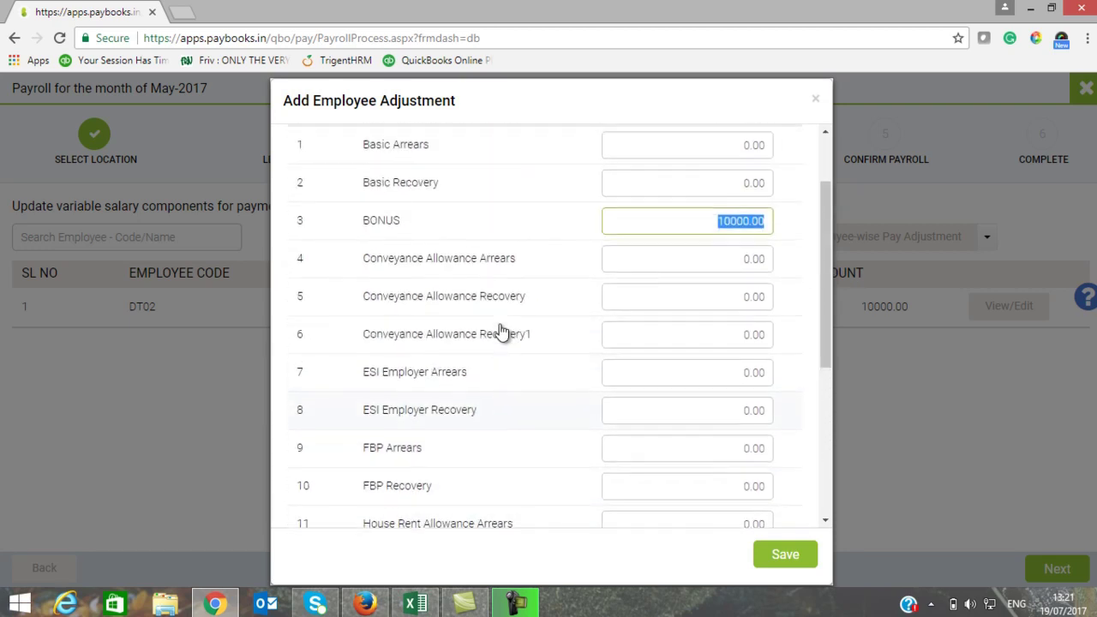
{"action": "scroll", "coordinate": [489, 265], "scroll_direction": "up", "scroll_amount": 3}
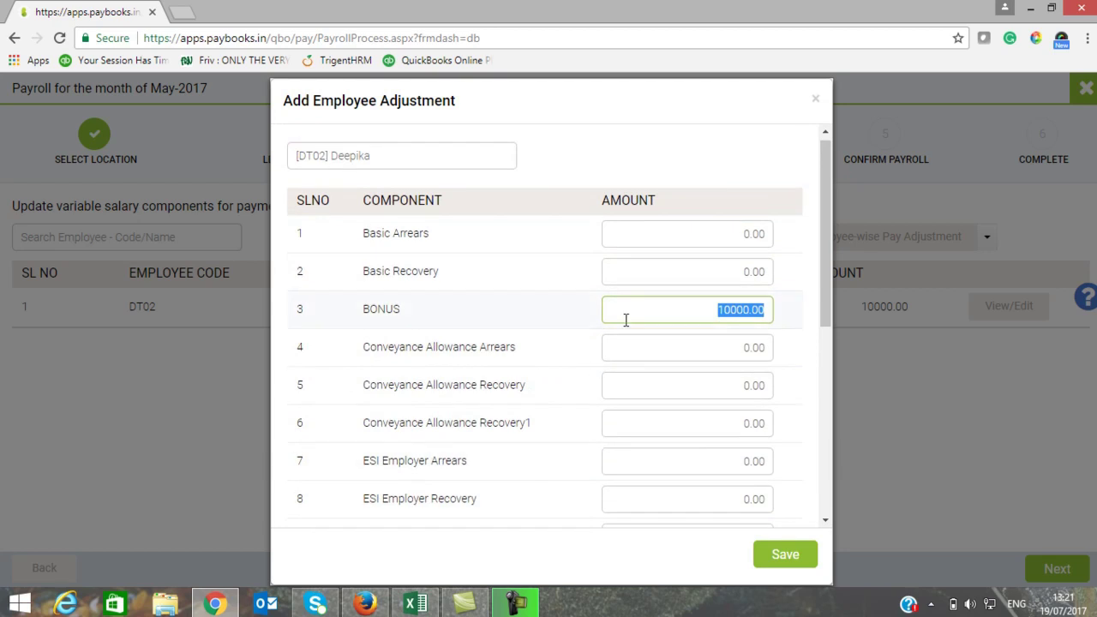
{"action": "scroll", "coordinate": [627, 318], "scroll_direction": "down", "scroll_amount": 3}
{"action": "scroll", "coordinate": [627, 318], "scroll_direction": "down", "scroll_amount": 4}
{"action": "scroll", "coordinate": [736, 385], "scroll_direction": "up", "scroll_amount": 2}
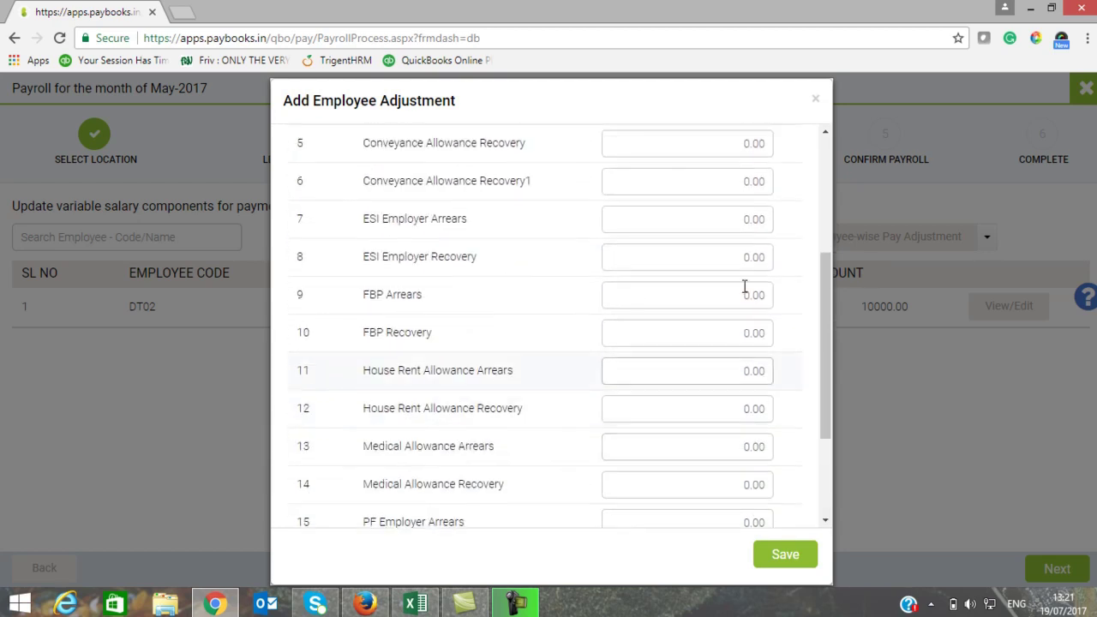
{"action": "scroll", "coordinate": [750, 246], "scroll_direction": "down", "scroll_amount": 2}
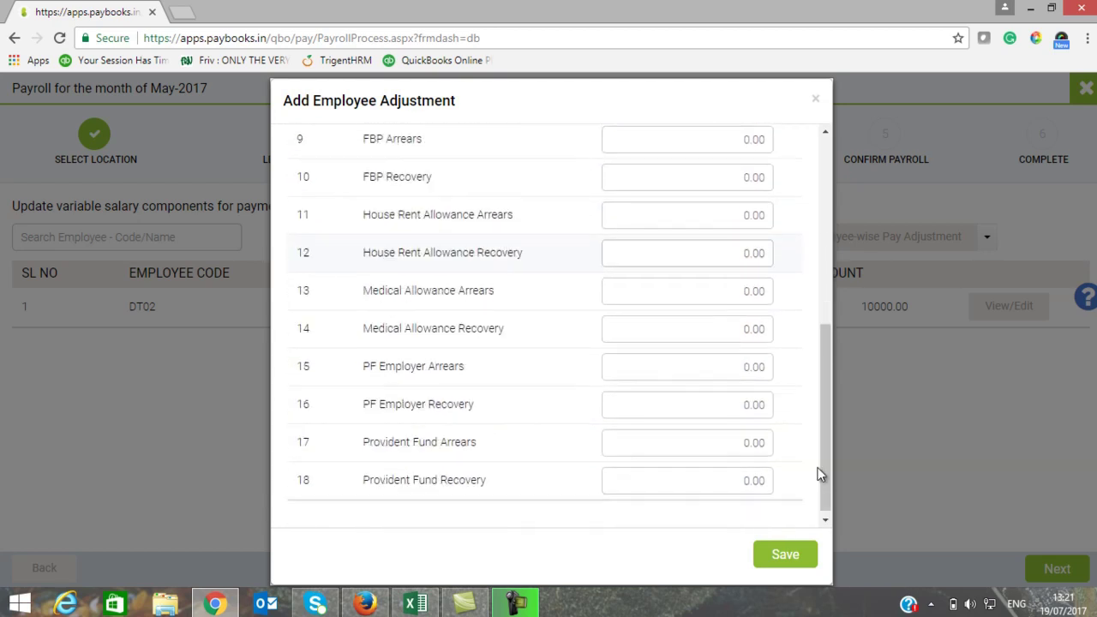
{"action": "left_click", "coordinate": [784, 555]}
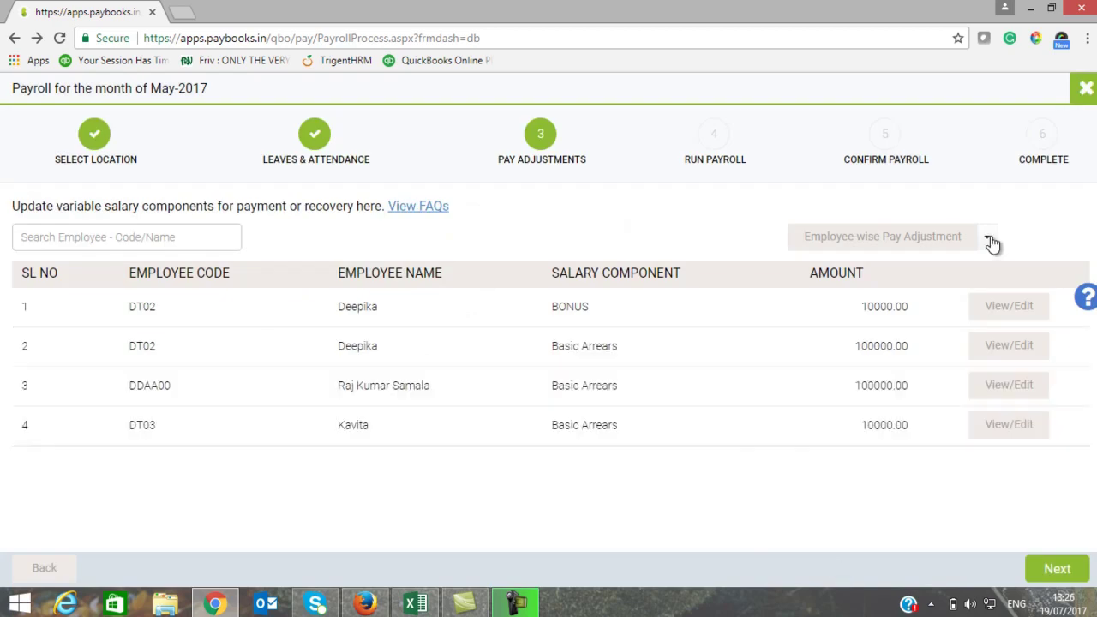
Open the Import Pay Adjustment upload and download its template.
{"action": "left_click", "coordinate": [987, 237]}
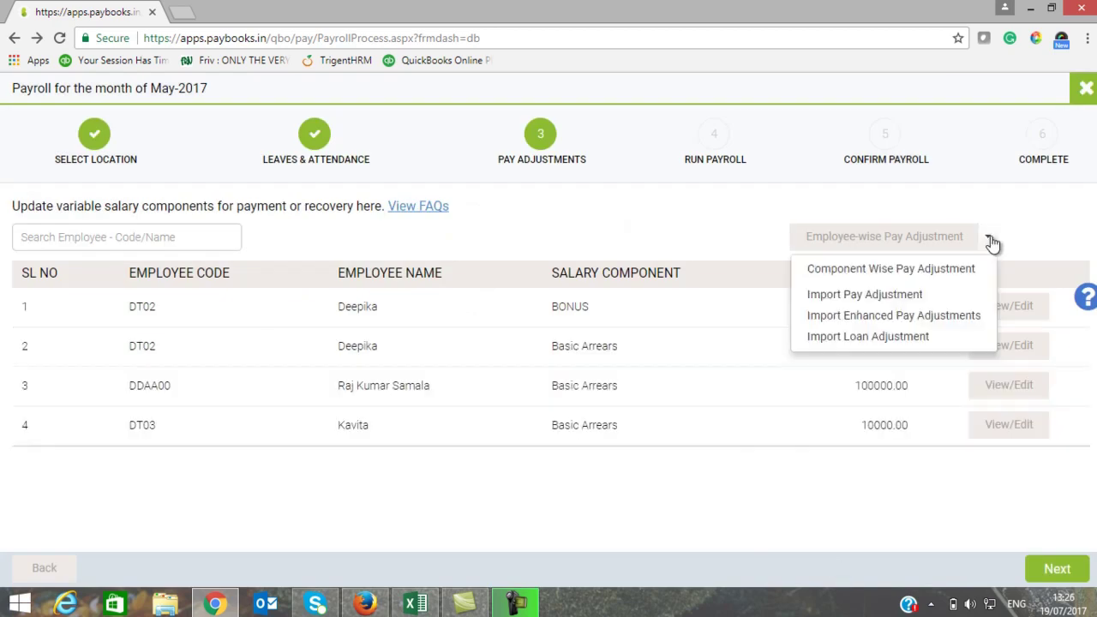
{"action": "left_click", "coordinate": [891, 304]}
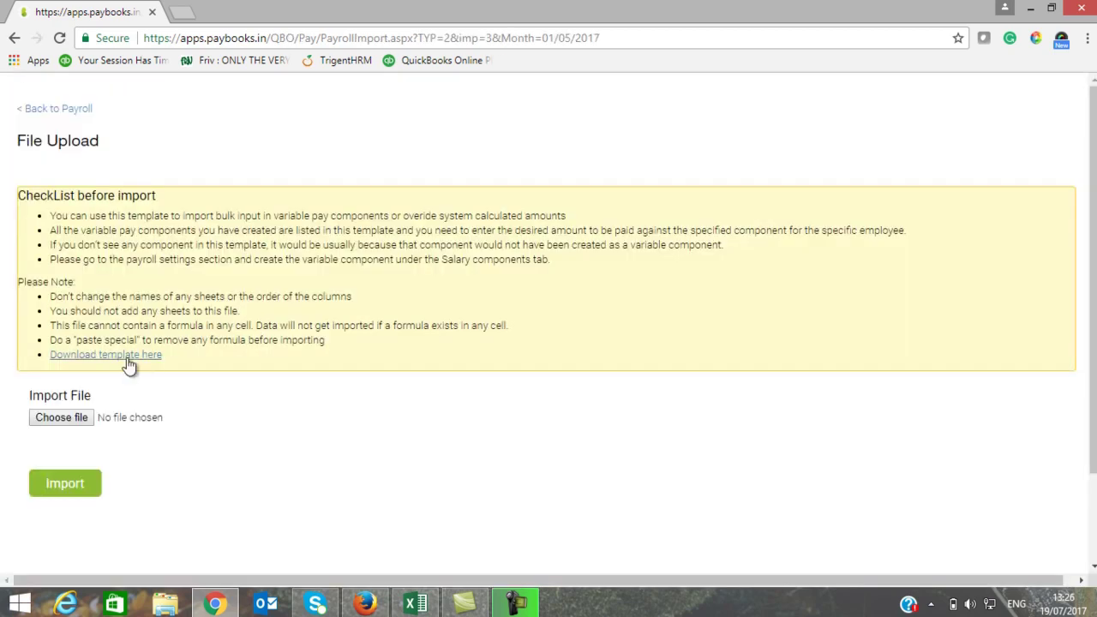
{"action": "left_click", "coordinate": [127, 358]}
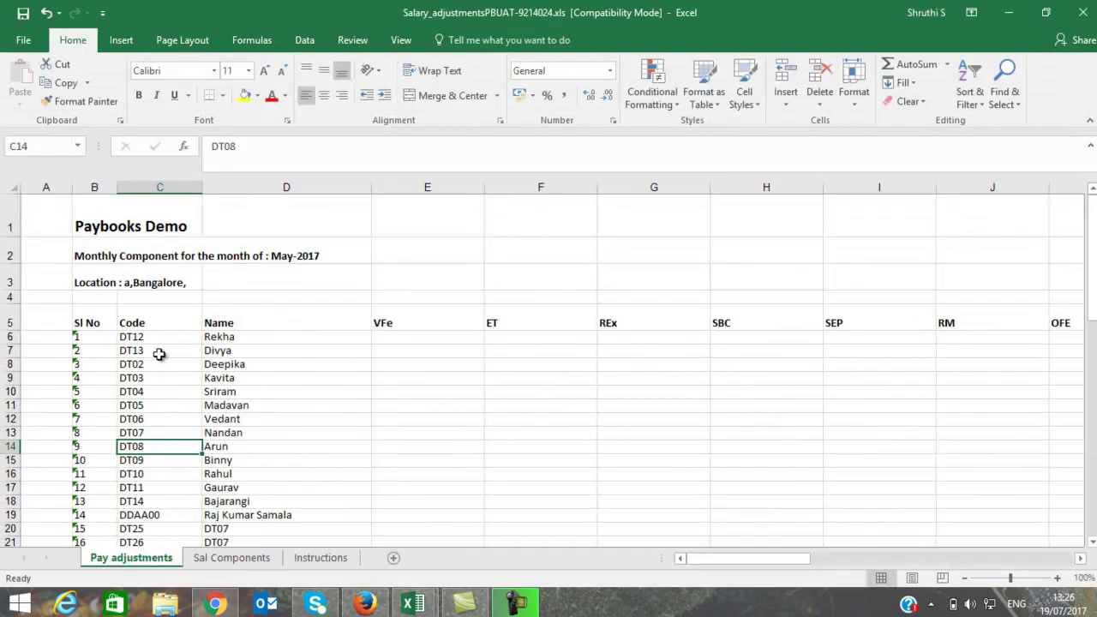
Examine the Pay adjustments sheet's code, name and component headers, and the abbreviations with descriptions in the Sal Components sheet.
{"action": "left_click", "coordinate": [163, 322]}
{"action": "left_click", "coordinate": [249, 335]}
{"action": "left_click", "coordinate": [398, 322]}
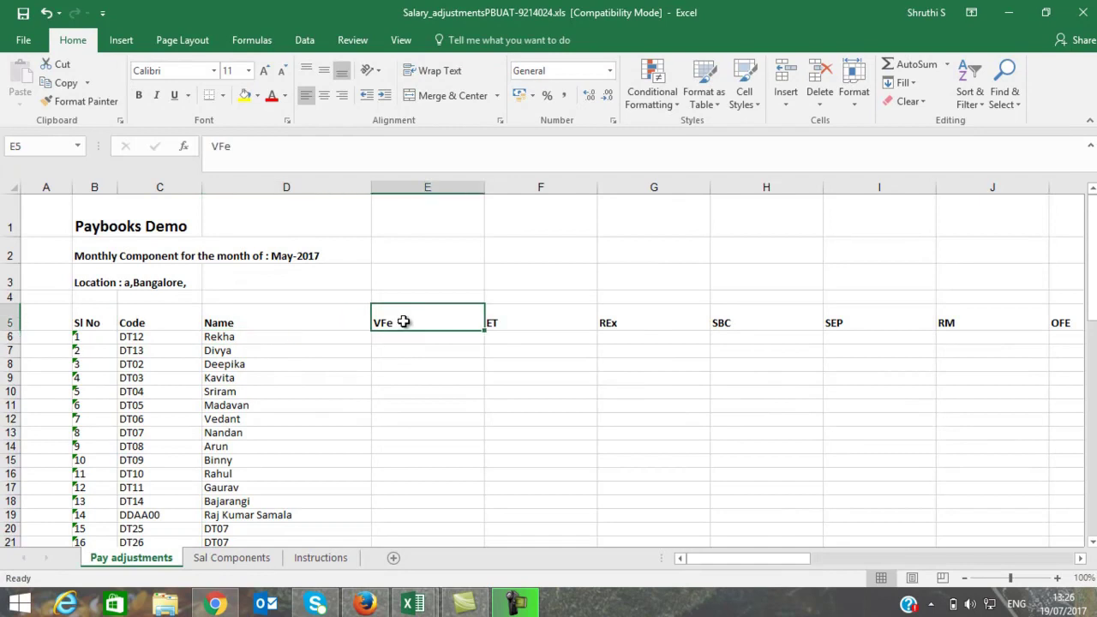
{"action": "left_click", "coordinate": [589, 328]}
{"action": "left_click", "coordinate": [758, 317]}
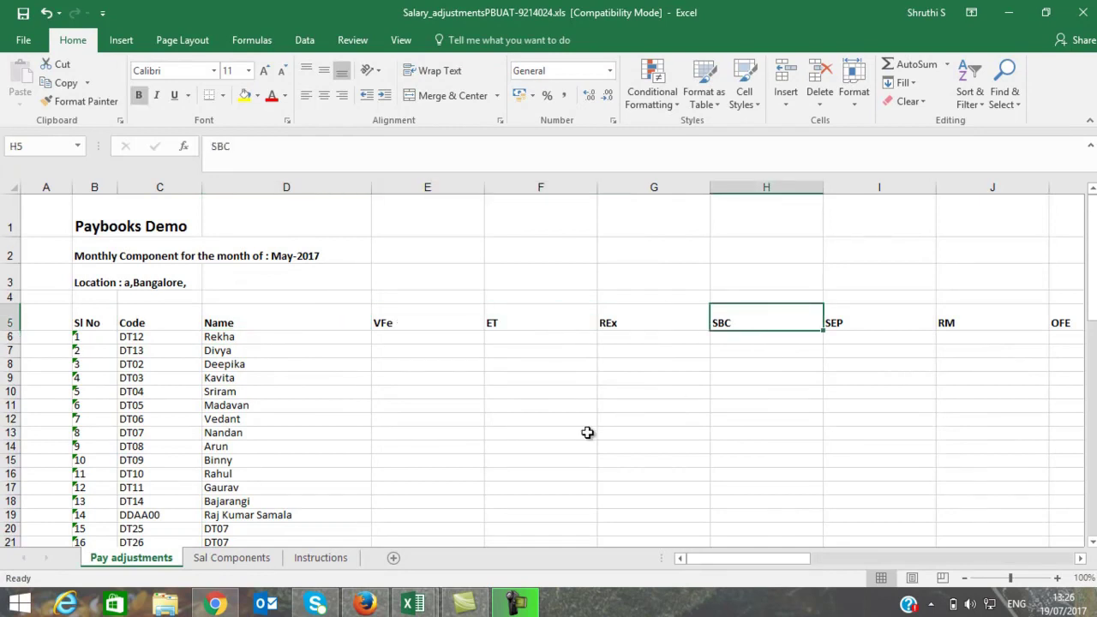
{"action": "left_click", "coordinate": [231, 559]}
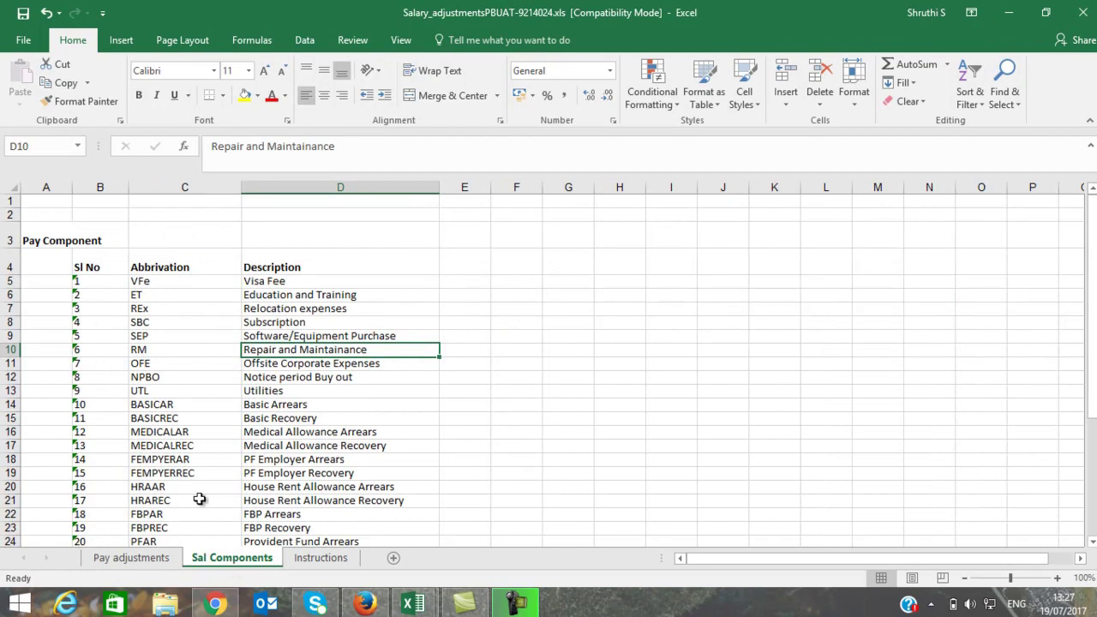
{"action": "left_click_drag", "start_coordinate": [169, 279], "coordinate": [193, 514]}
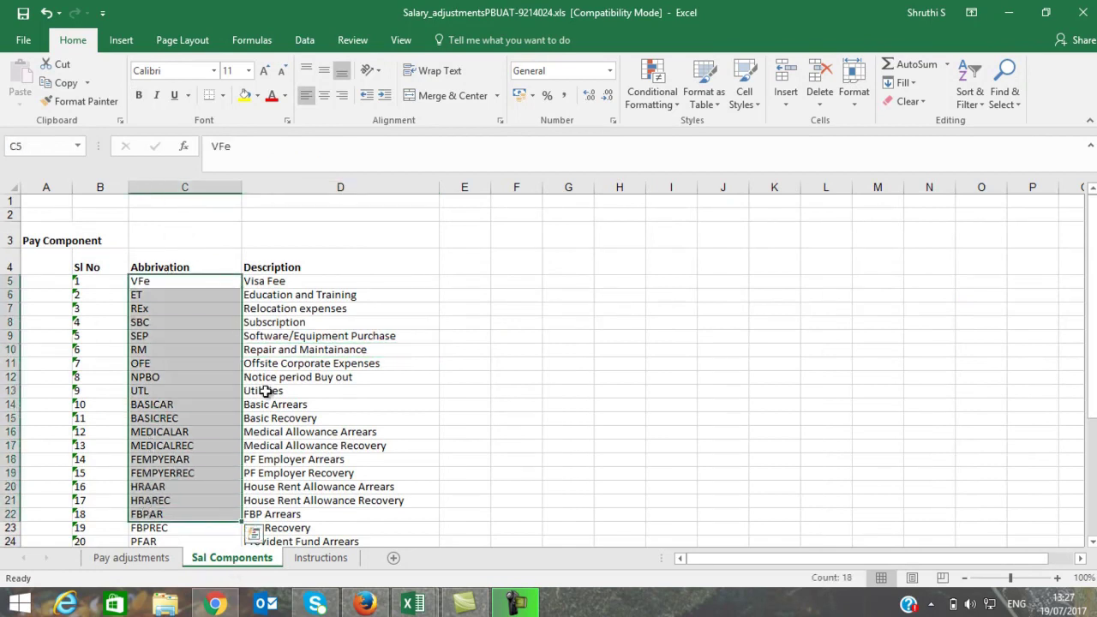
Enter 20000 under each component from ET to NPBO for the second employee in the Pay adjustments sheet.
{"action": "left_click", "coordinate": [130, 559]}
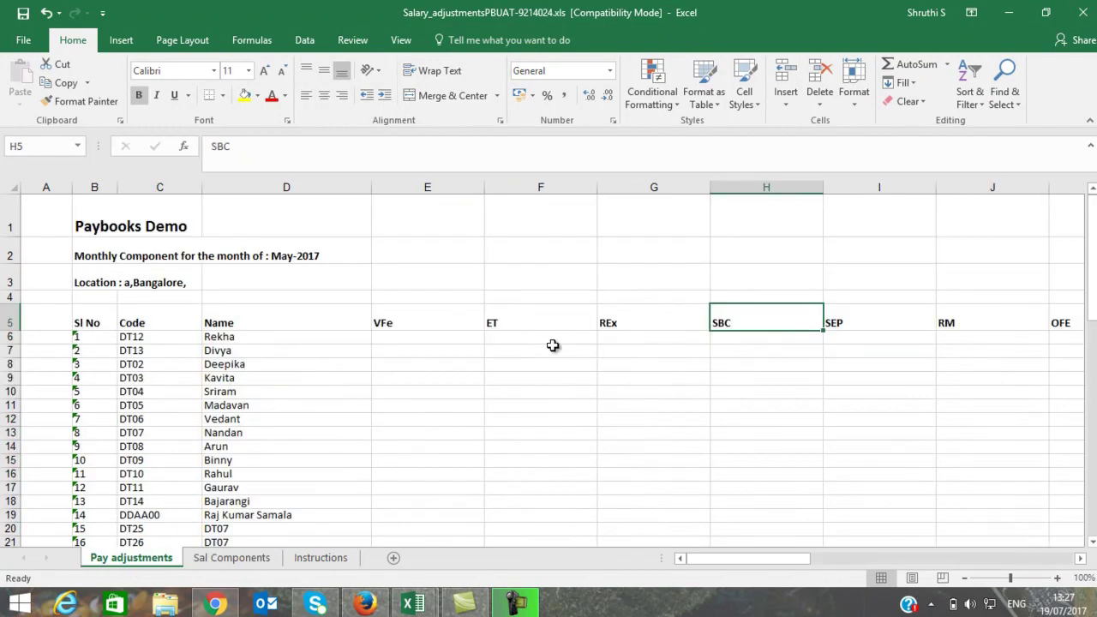
{"action": "left_click", "coordinate": [552, 349]}
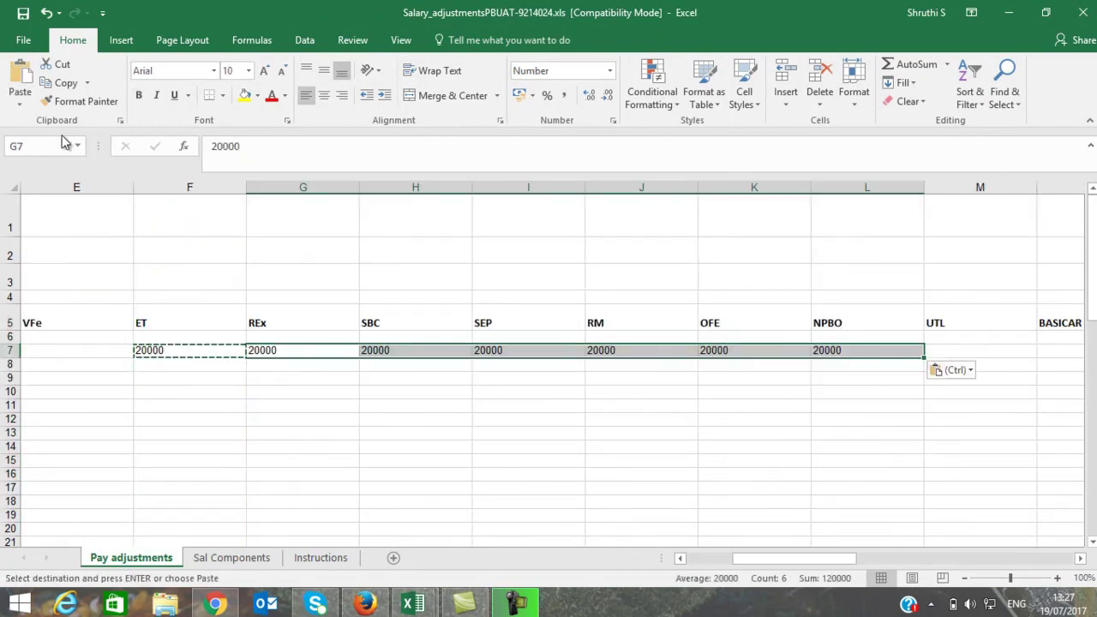
{"action": "key", "text": "Escape"}
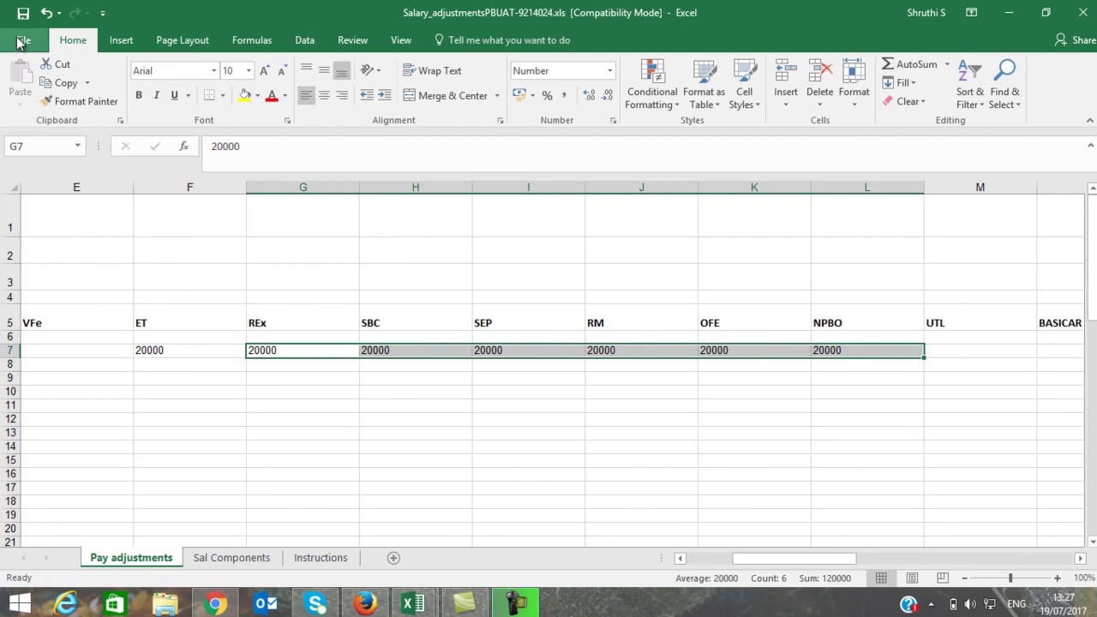
Switch back to Chrome and import the pay adjustment file.
{"action": "left_click", "coordinate": [215, 604]}
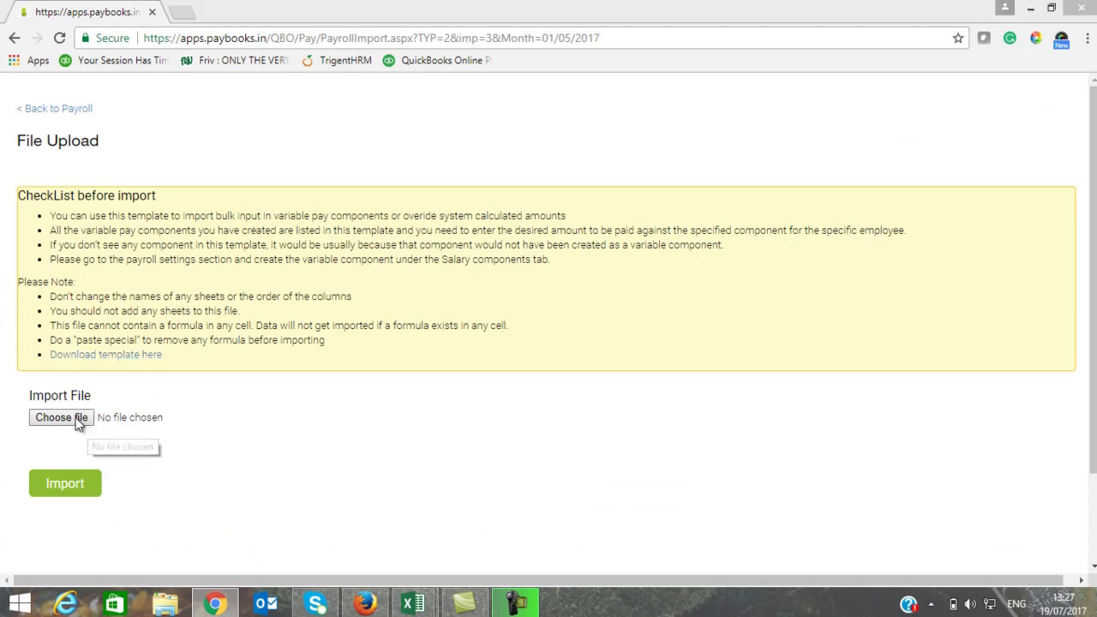
{"action": "left_click", "coordinate": [77, 494]}
Open the Import Enhanced Pay Adjustments upload and download its template.
{"action": "left_click", "coordinate": [988, 236]}
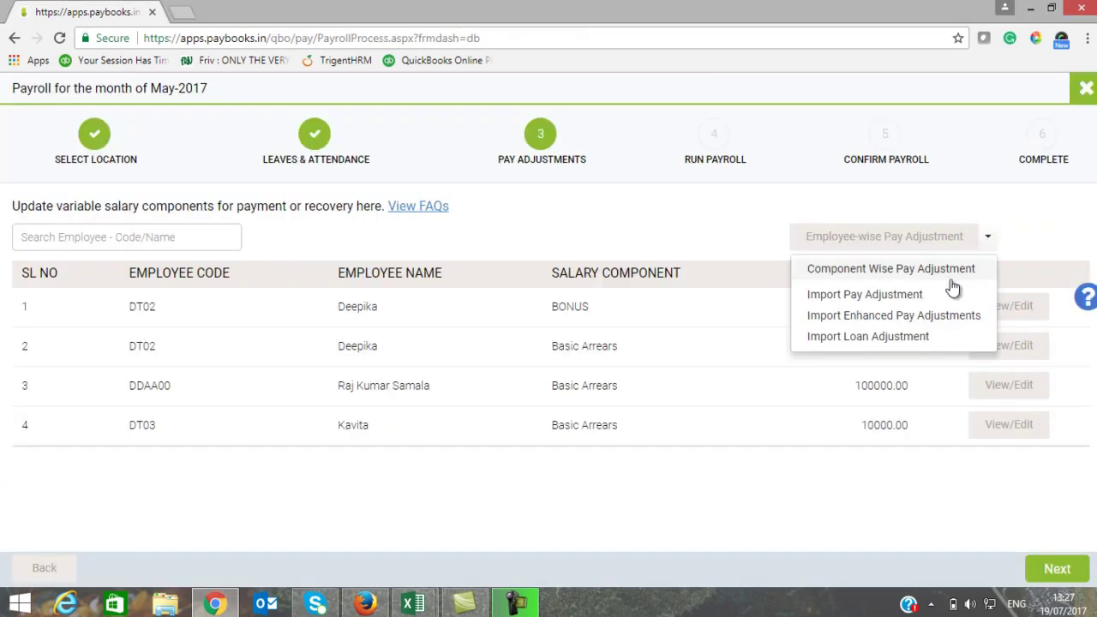
{"action": "left_click", "coordinate": [919, 322]}
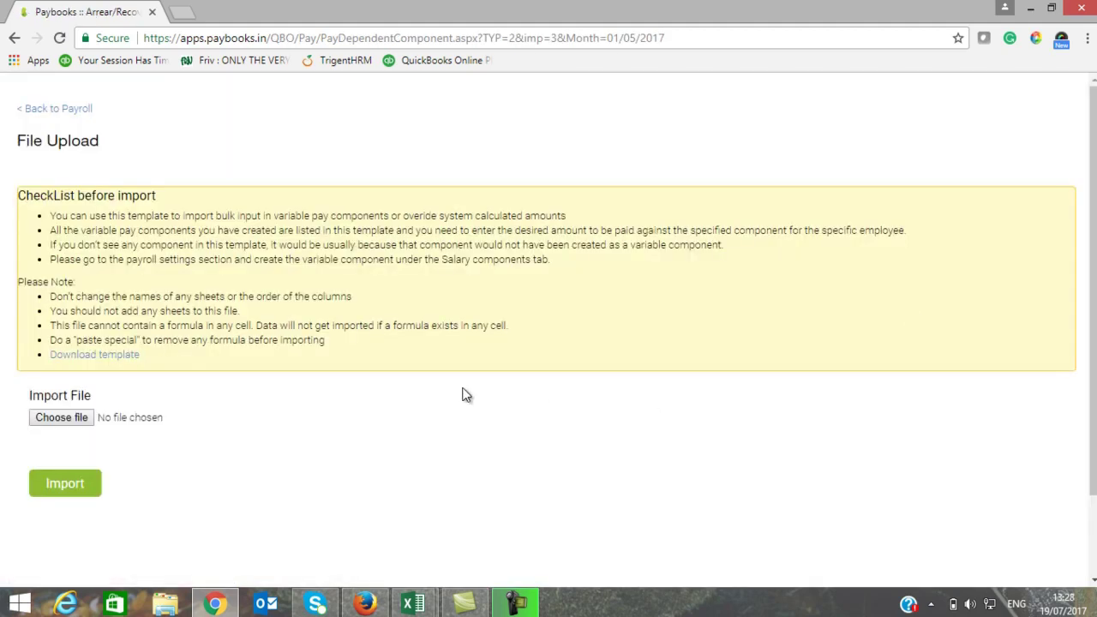
{"action": "left_click", "coordinate": [83, 356]}
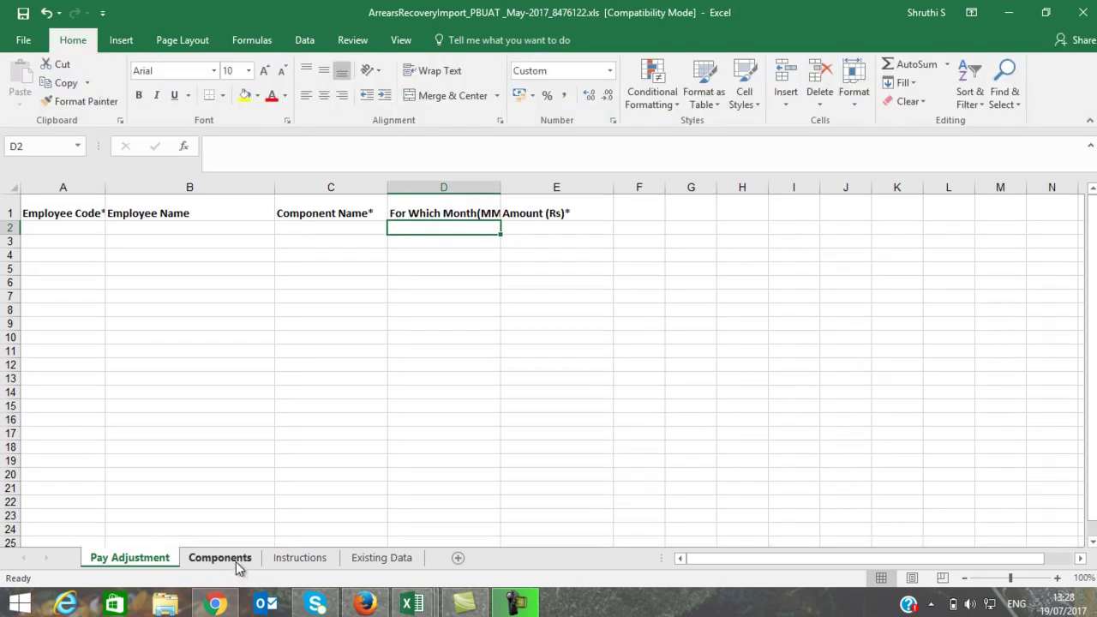
Copy the three sample BASIC Arrears rows from the Instructions sheet into Pay Adjustment: Apr/2016 2000, May/2017 3000, Jun/2017 2000.
{"action": "left_click", "coordinate": [239, 562]}
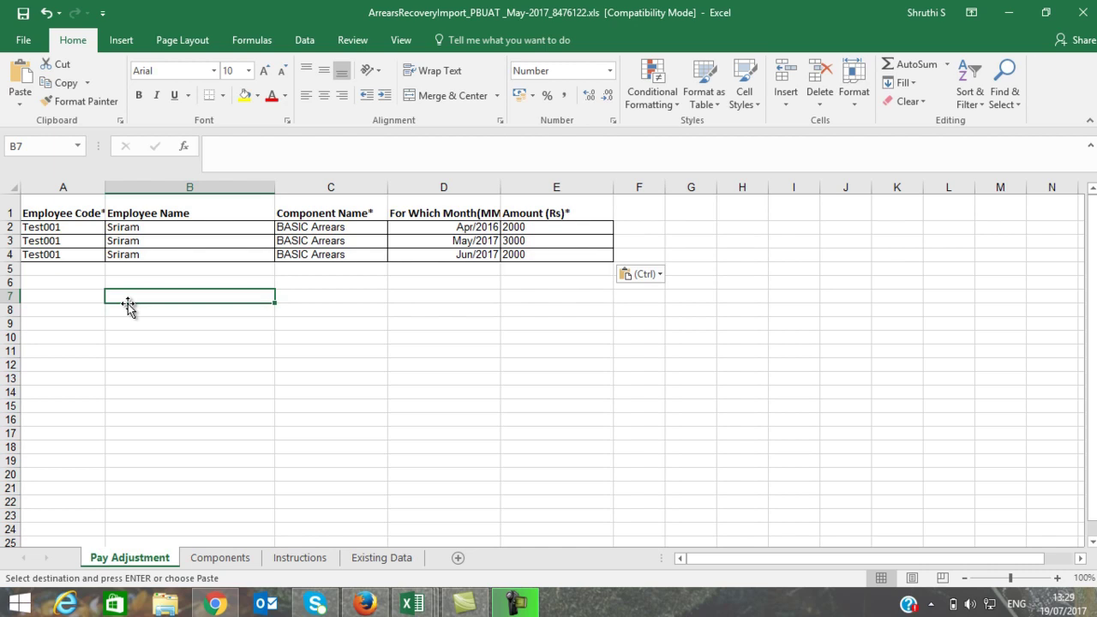
{"action": "left_click", "coordinate": [292, 559]}
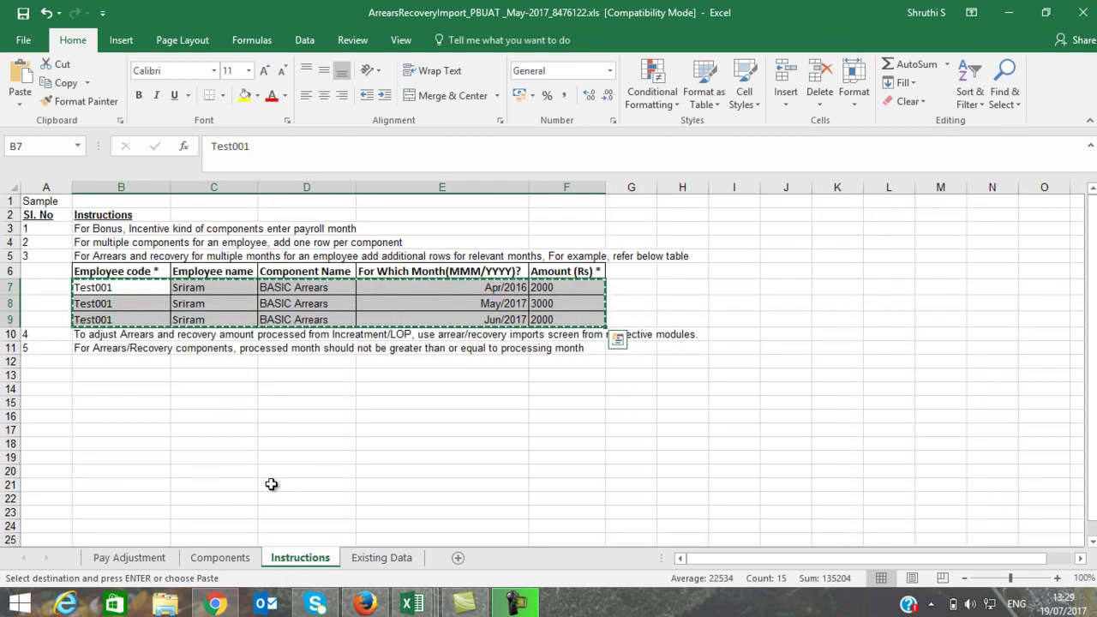
{"action": "left_click", "coordinate": [129, 558]}
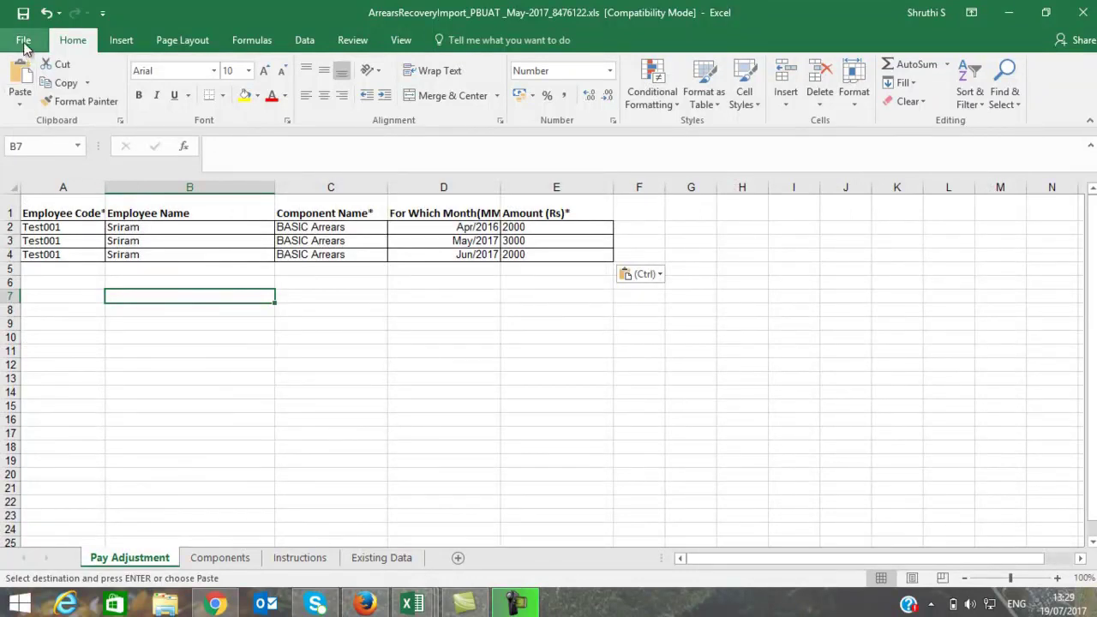
Switch back to Chrome, download the Import Loan Adjustment template, and enable editing in the opened workbook.
{"action": "left_click", "coordinate": [215, 604]}
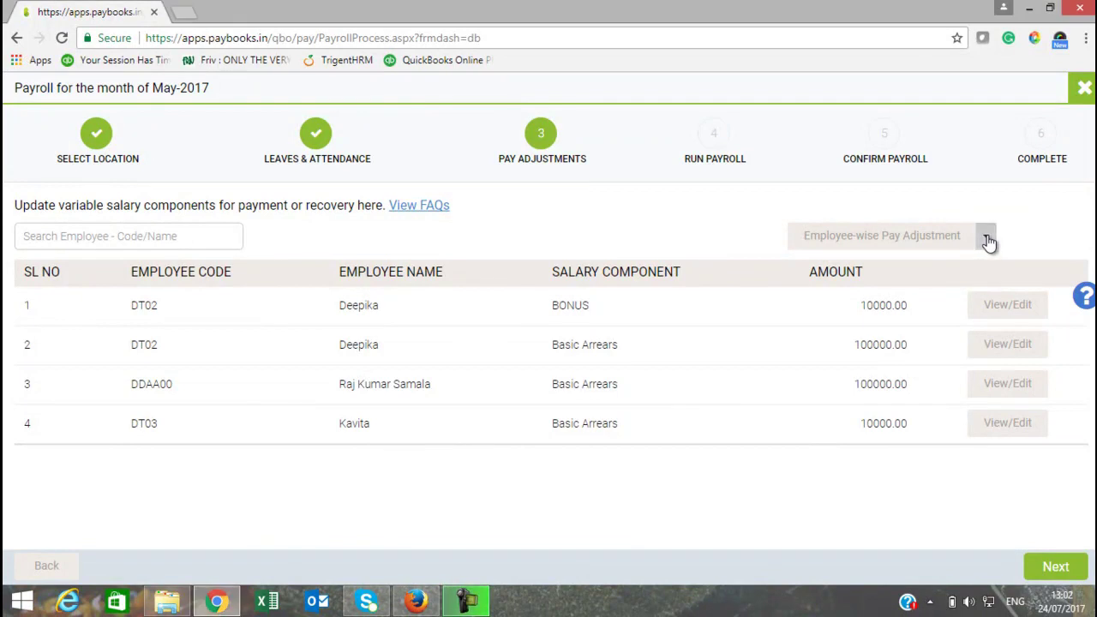
{"action": "left_click", "coordinate": [987, 236]}
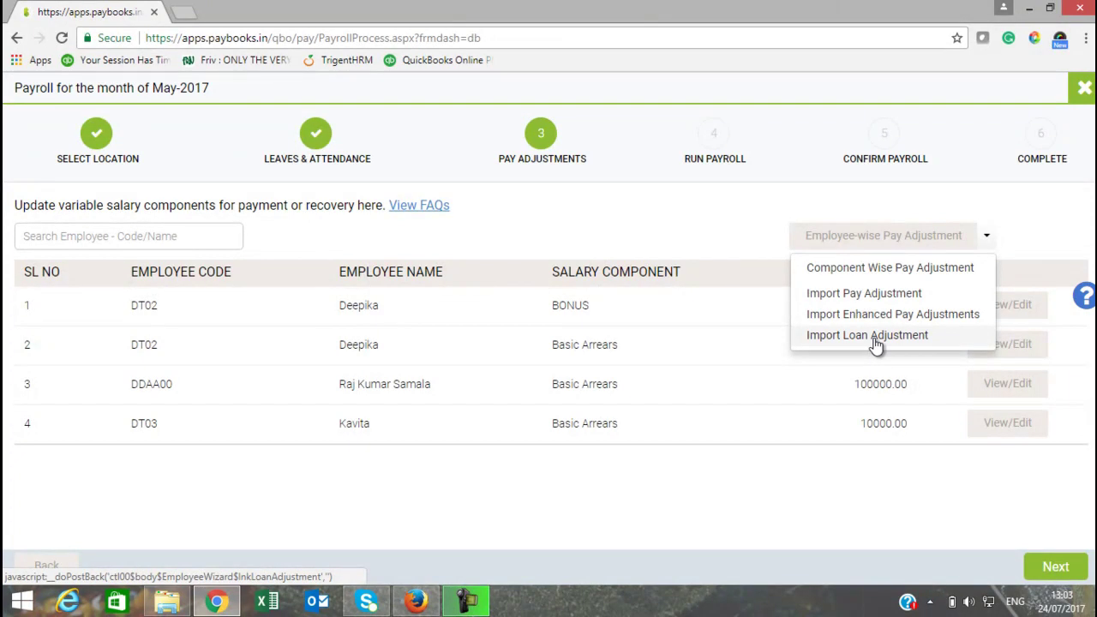
{"action": "left_click", "coordinate": [876, 343]}
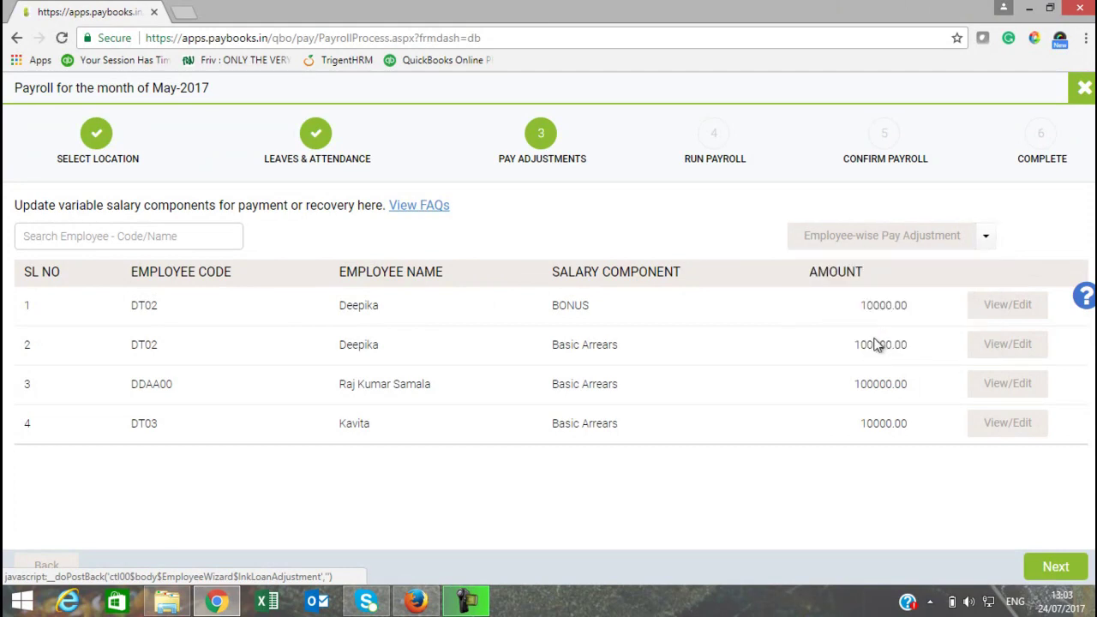
{"action": "left_click", "coordinate": [110, 287]}
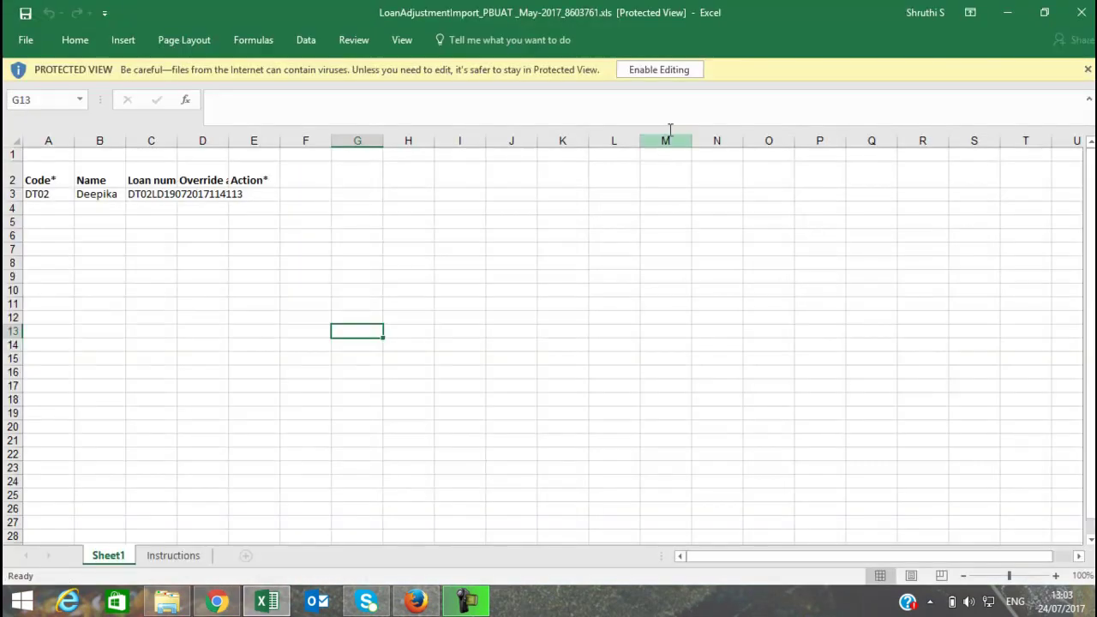
{"action": "left_click", "coordinate": [682, 71]}
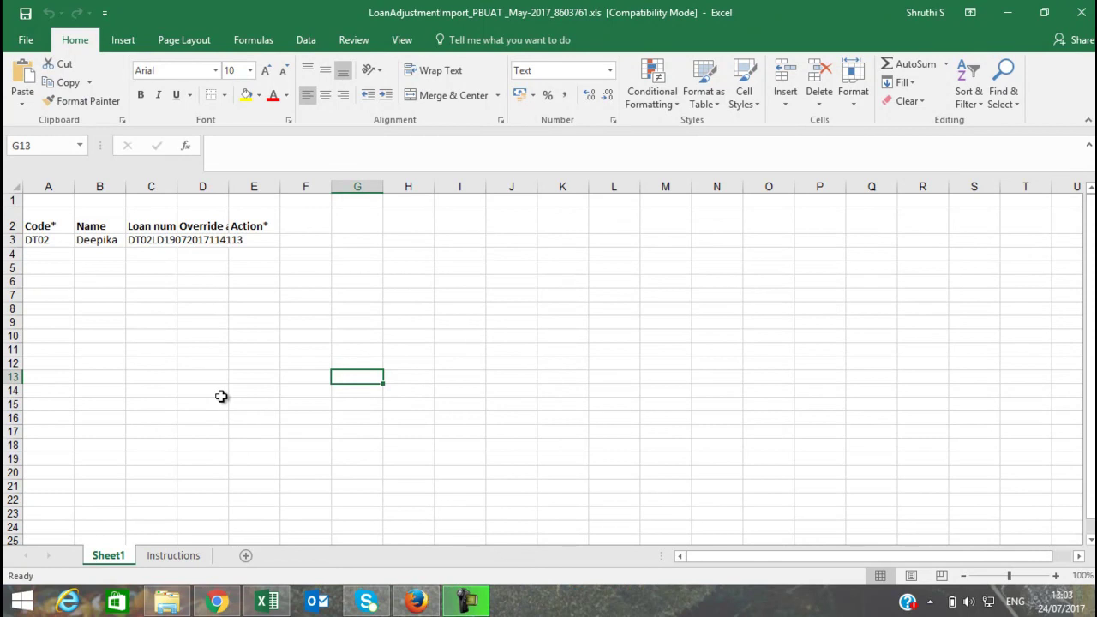
Widen the Override amount and Action columns in Sheet1 of the loan adjustment workbook.
{"action": "left_click", "coordinate": [42, 231]}
{"action": "left_click", "coordinate": [100, 242]}
{"action": "left_click", "coordinate": [176, 269]}
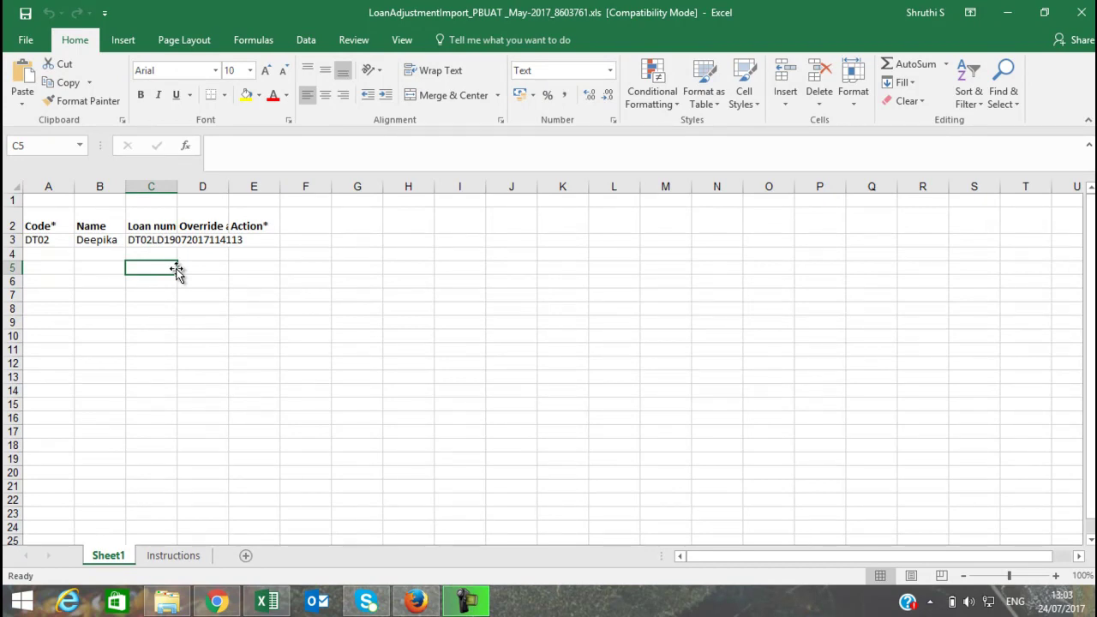
{"action": "left_click", "coordinate": [206, 241]}
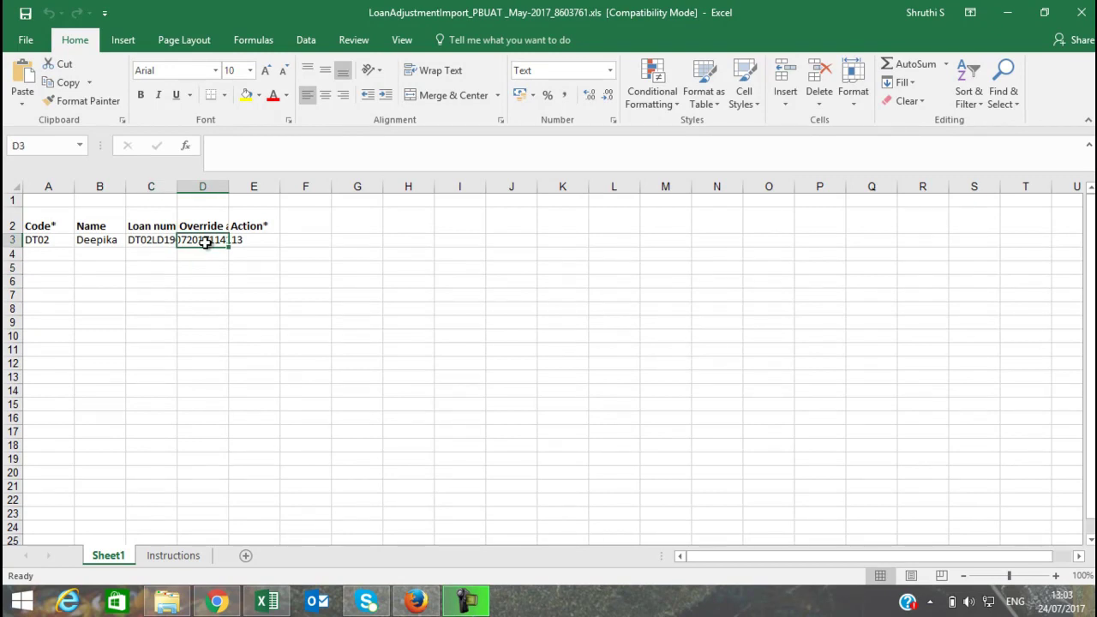
{"action": "left_click_drag", "start_coordinate": [228, 185], "coordinate": [262, 186]}
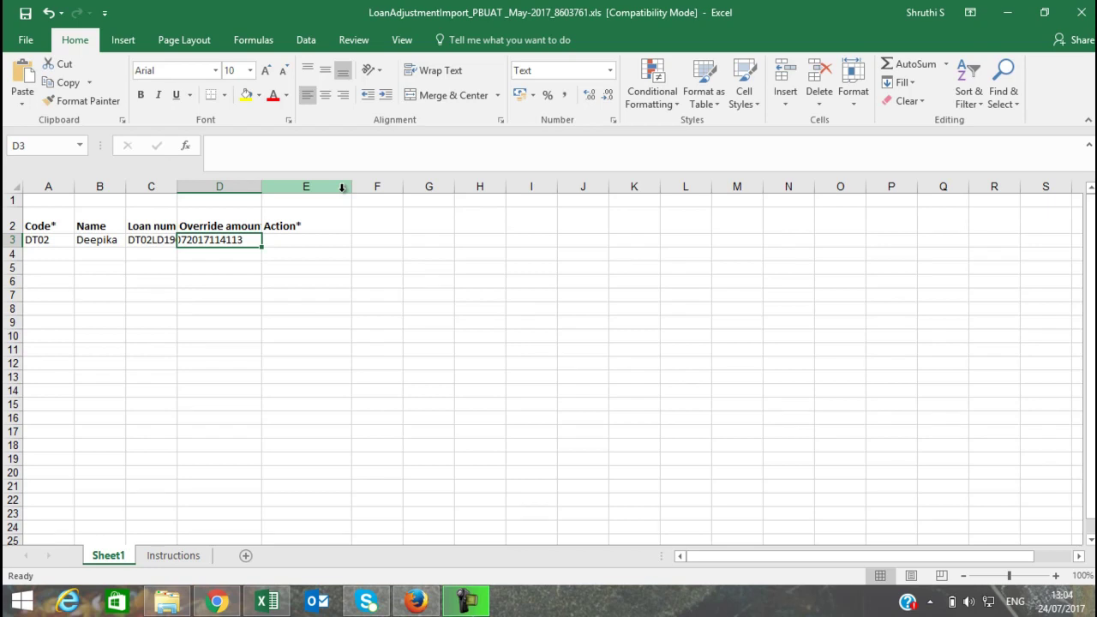
Examine the choices for the Action cell in row 3 and the adjustment types explained on the Instructions sheet.
{"action": "left_click", "coordinate": [282, 226]}
{"action": "left_click", "coordinate": [343, 240]}
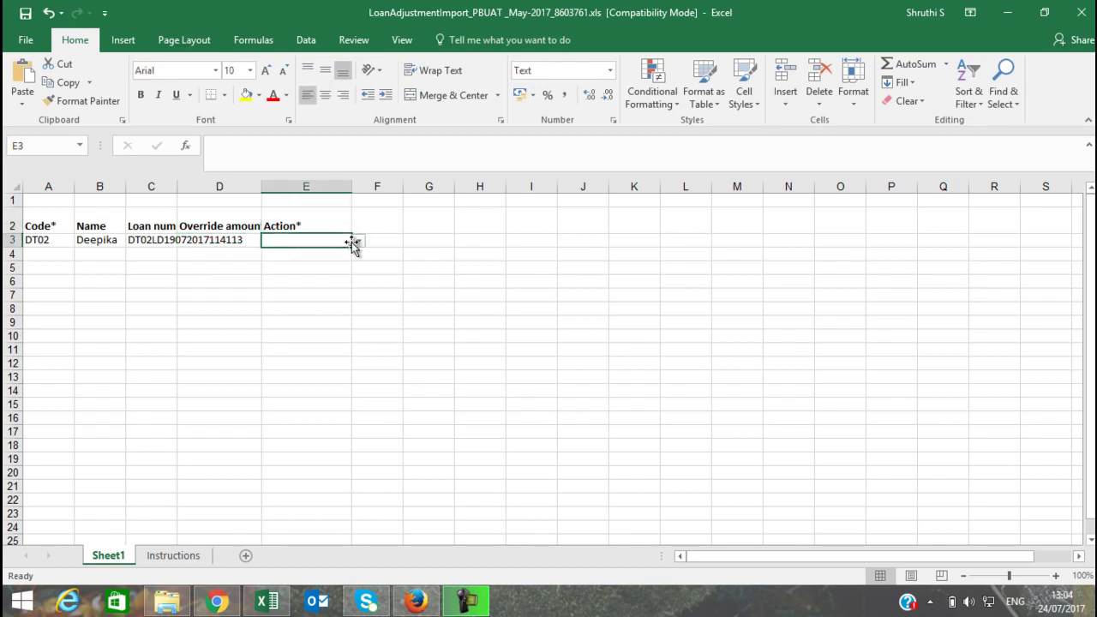
{"action": "left_click", "coordinate": [363, 240]}
{"action": "left_click", "coordinate": [342, 246]}
{"action": "left_click", "coordinate": [359, 241]}
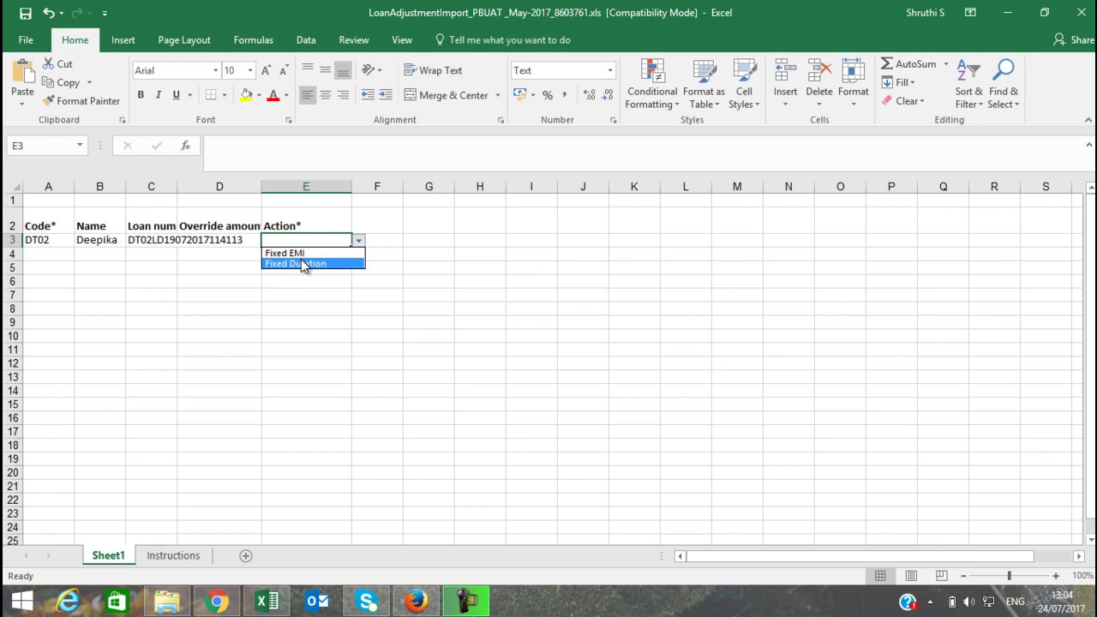
{"action": "left_click", "coordinate": [169, 559]}
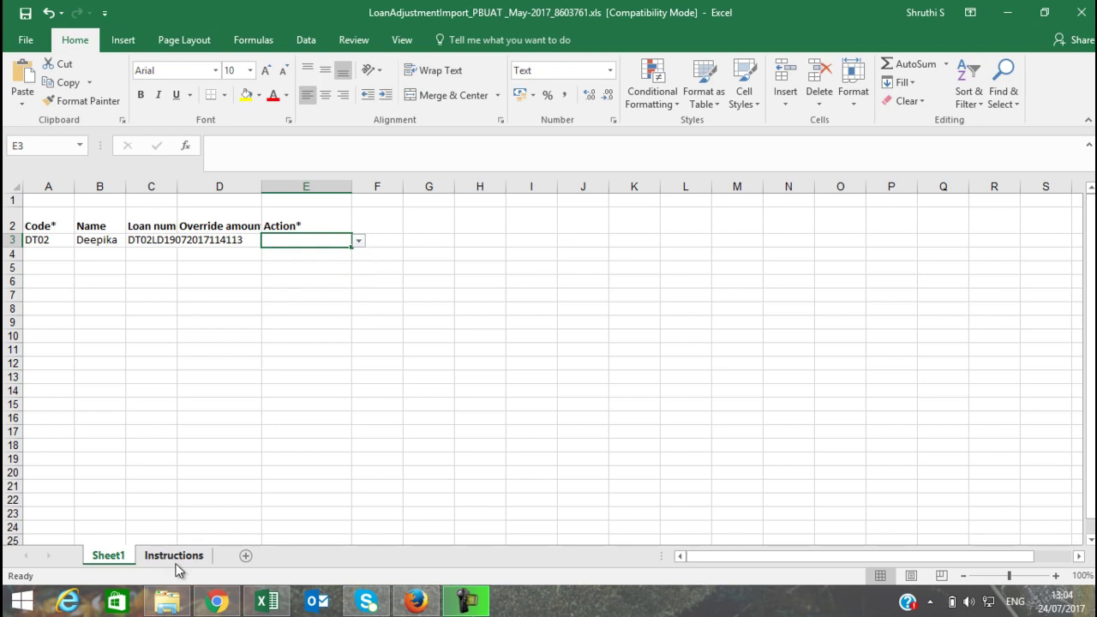
{"action": "left_click", "coordinate": [176, 562]}
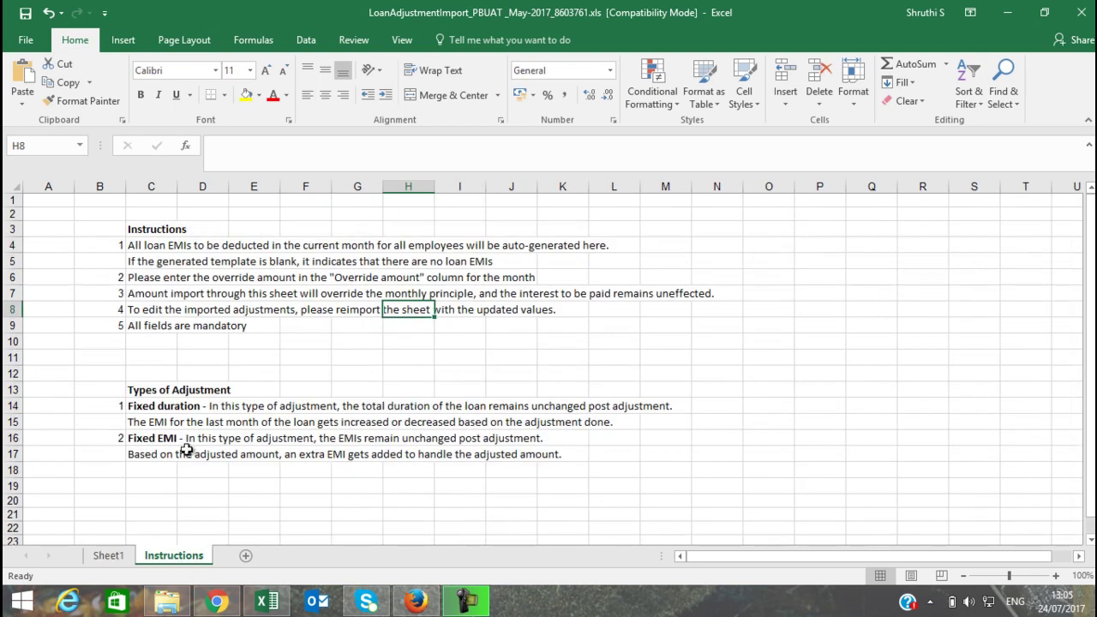
{"action": "left_click", "coordinate": [109, 559]}
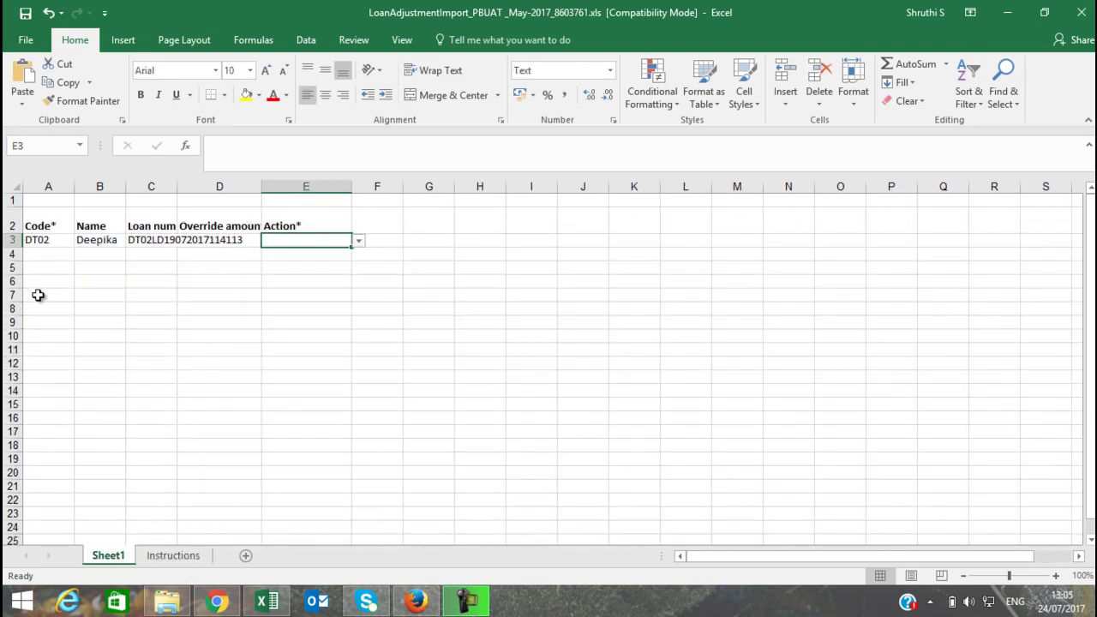
Switch back to Chrome and advance the May-2017 payroll from Pay Adjustments to Run Payroll.
{"action": "left_click", "coordinate": [21, 40]}
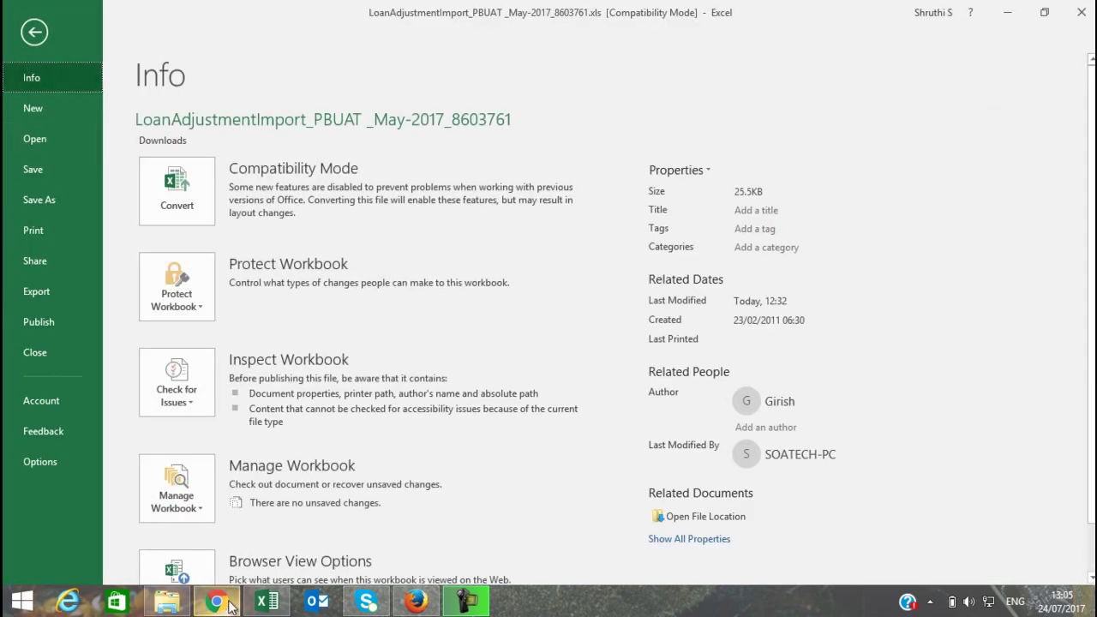
{"action": "left_click", "coordinate": [228, 604]}
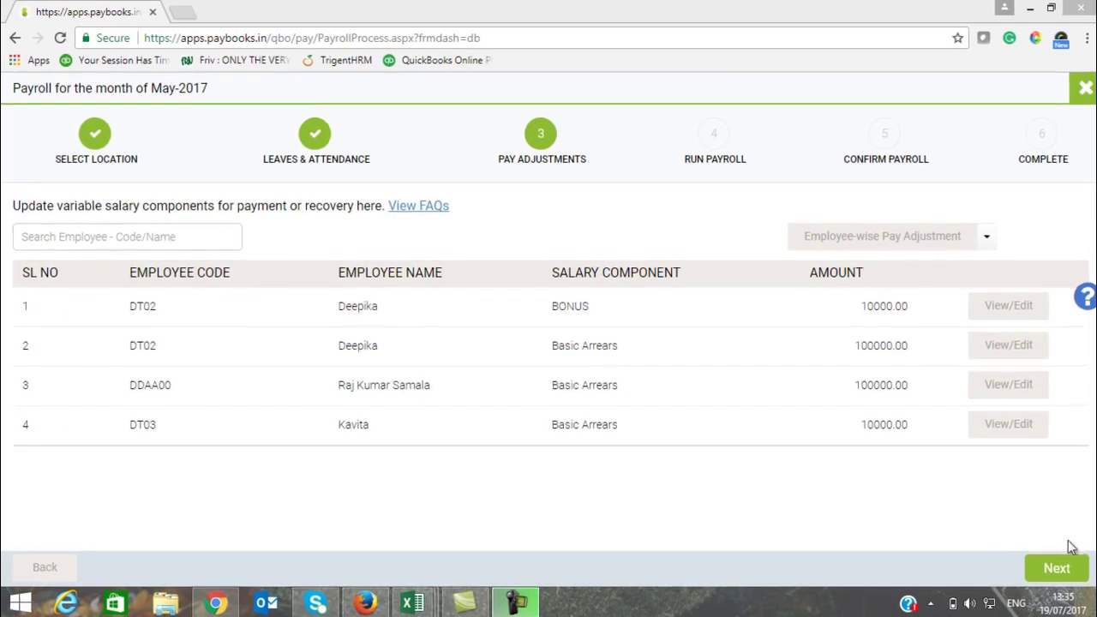
{"action": "left_click", "coordinate": [1058, 570]}
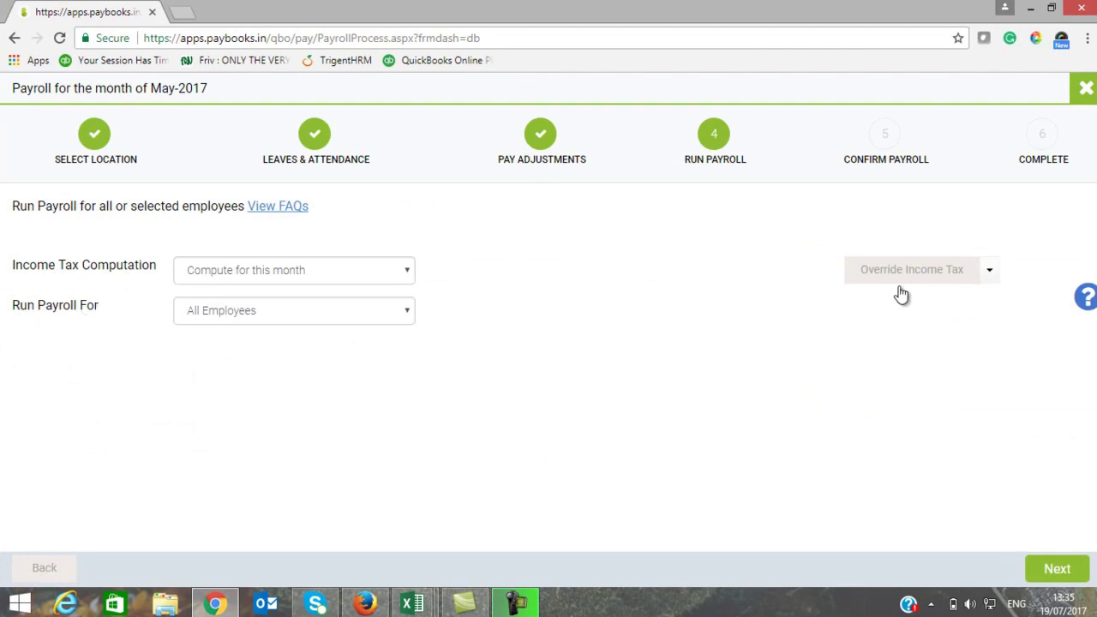
Examine the available Income Tax Computation options for the payroll run.
{"action": "left_click", "coordinate": [291, 276]}
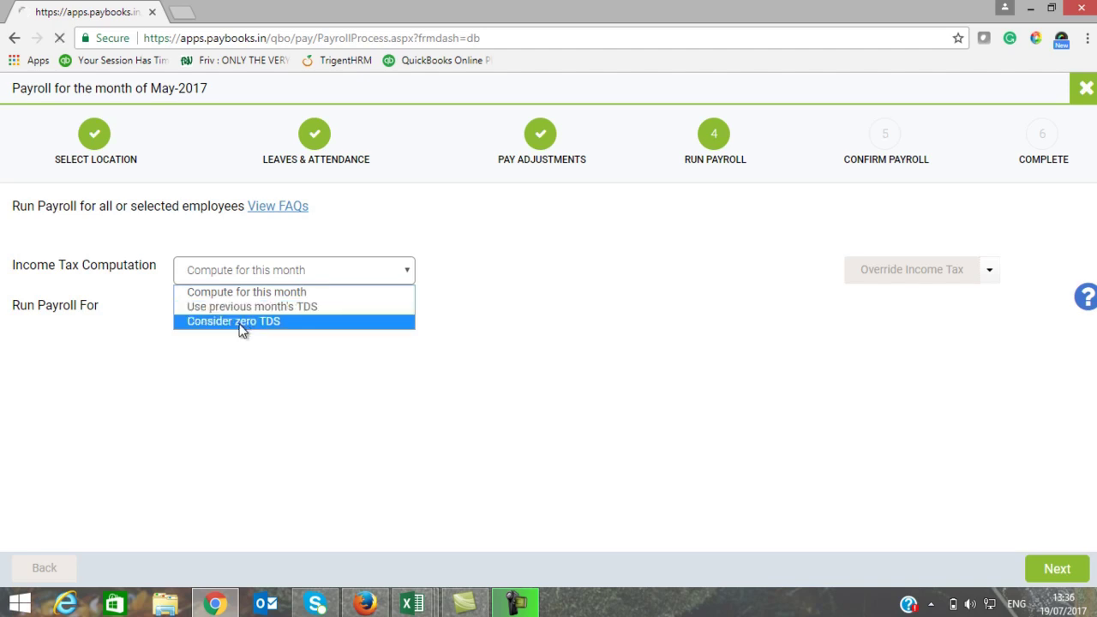
{"action": "left_click", "coordinate": [241, 324]}
{"action": "left_click", "coordinate": [5, 313]}
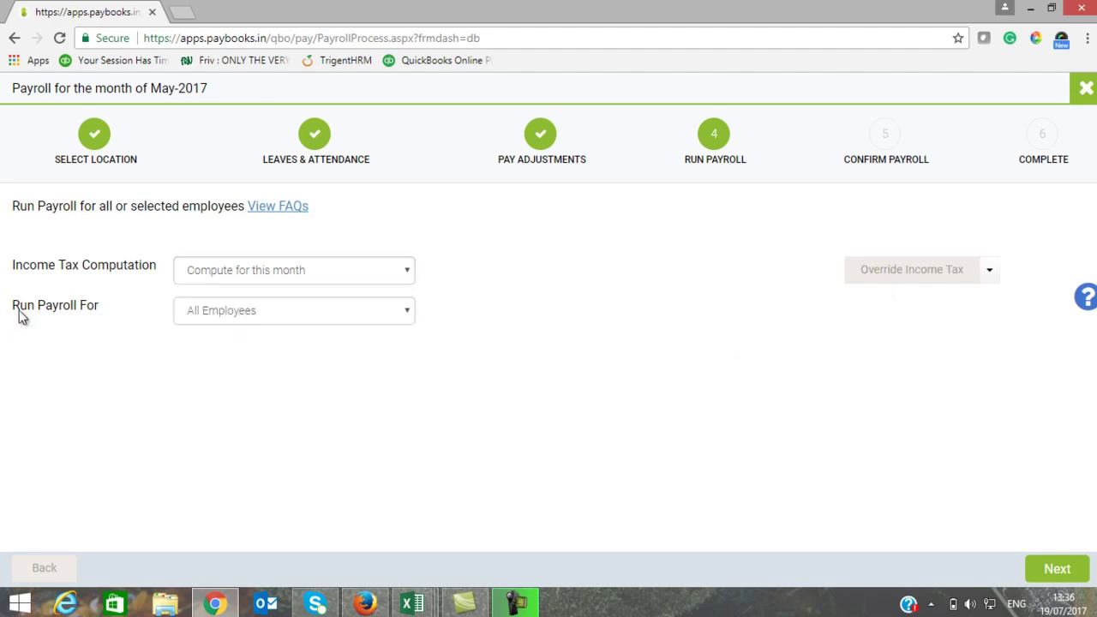
Set Run Payroll For to Selected Employees and add one employee to the list.
{"action": "left_click", "coordinate": [219, 314]}
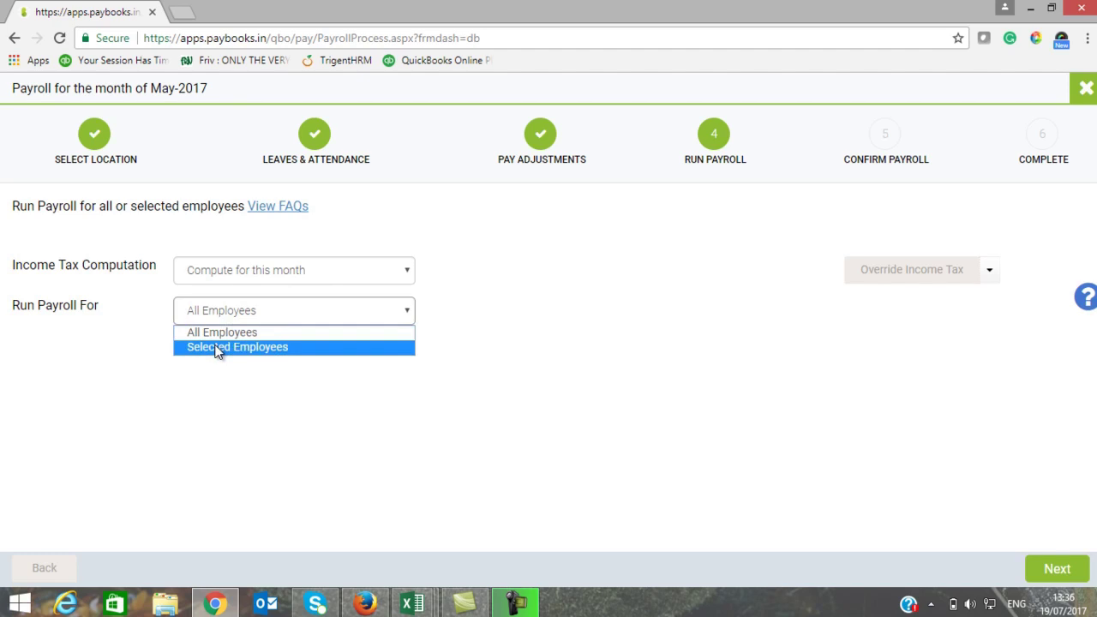
{"action": "left_click", "coordinate": [220, 348]}
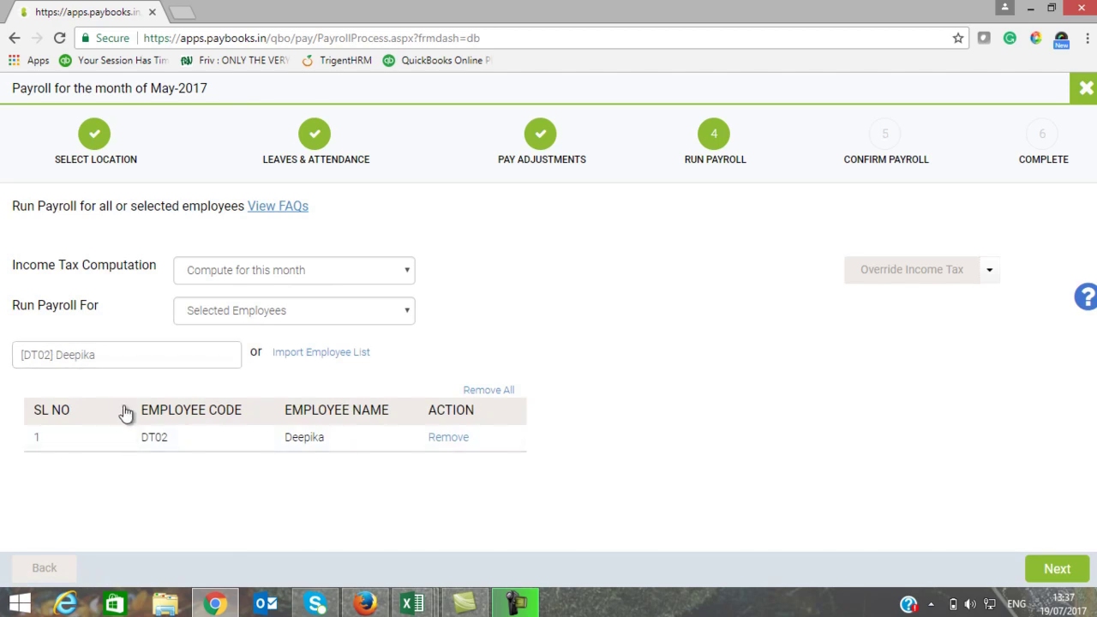
Download the Import Employee List template and examine its Sl. No, Code and Name columns in Excel.
{"action": "left_click", "coordinate": [323, 359]}
{"action": "left_click", "coordinate": [89, 317]}
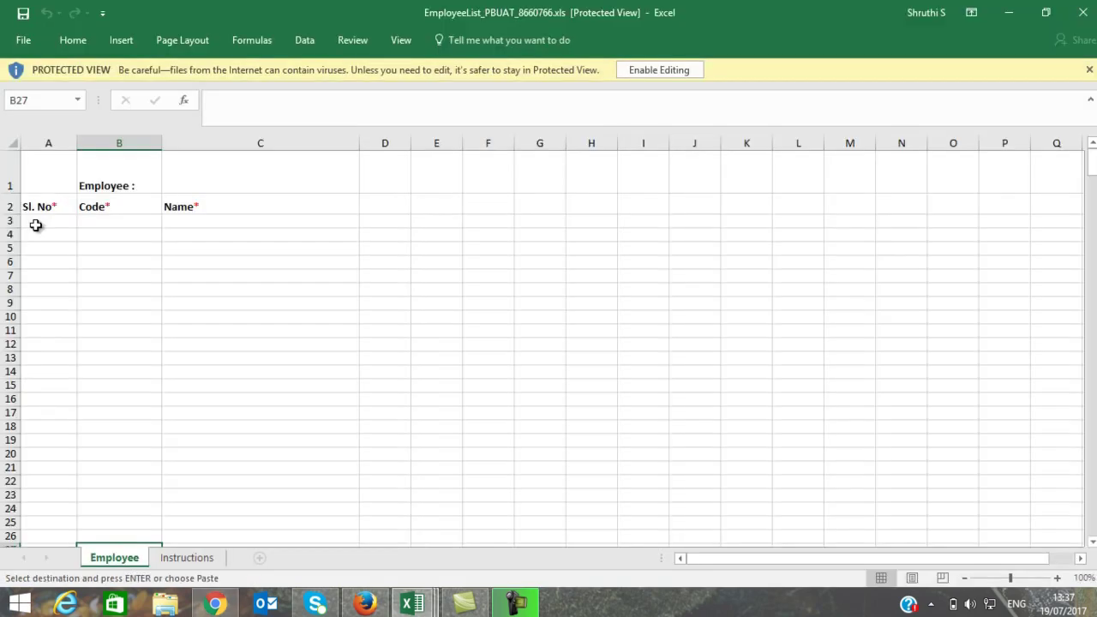
{"action": "left_click", "coordinate": [34, 221]}
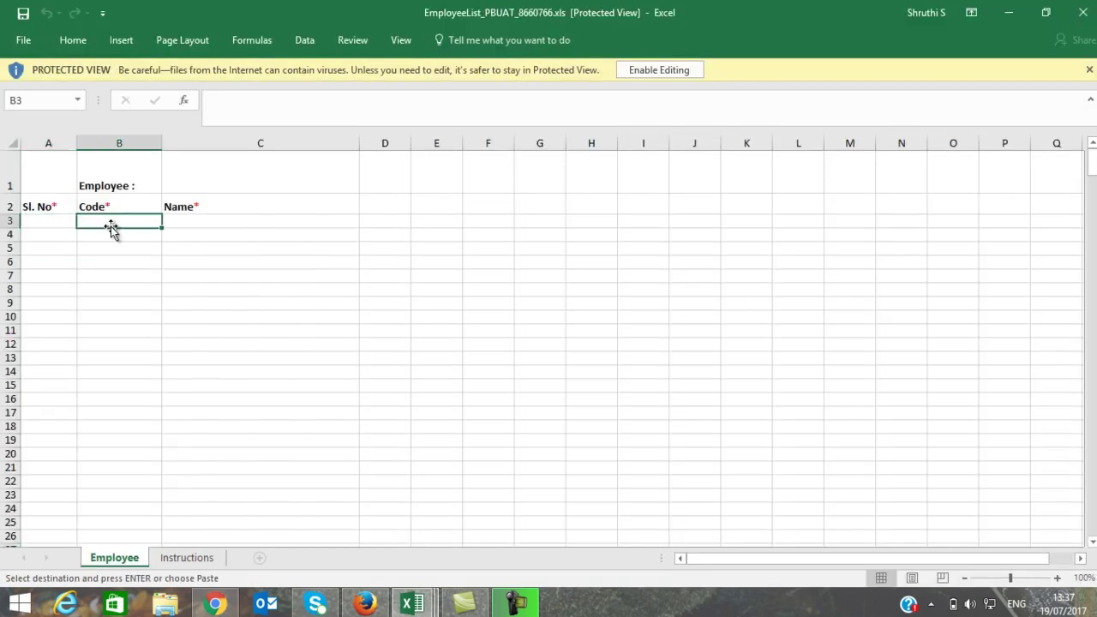
{"action": "left_click", "coordinate": [198, 223]}
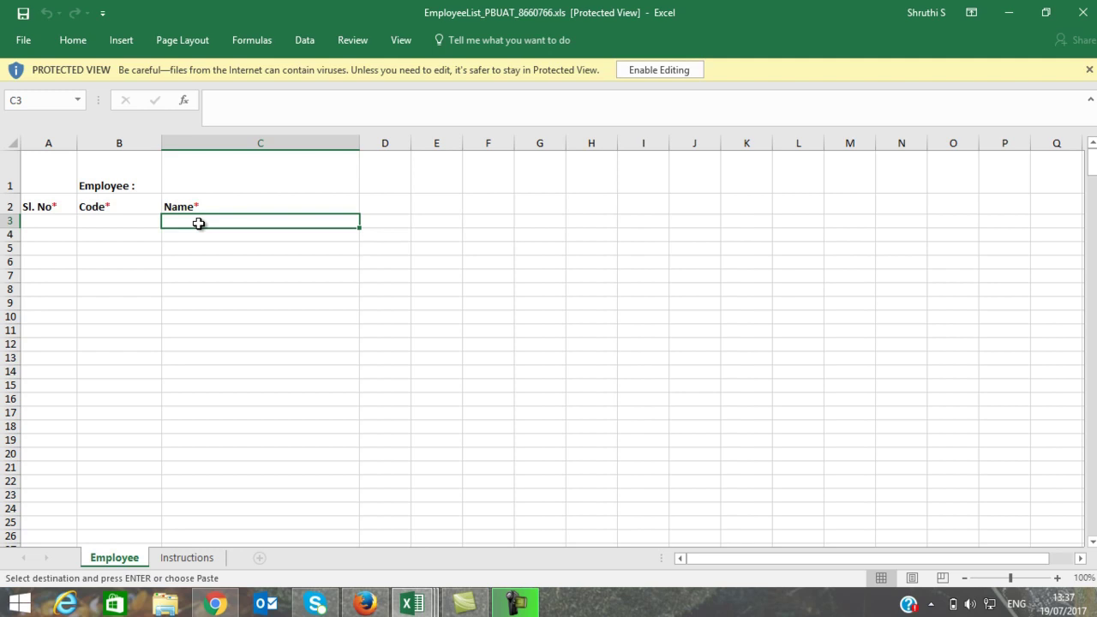
Switch back to Chrome and save an income tax override of 1000 for the selected employee.
{"action": "left_click", "coordinate": [214, 605]}
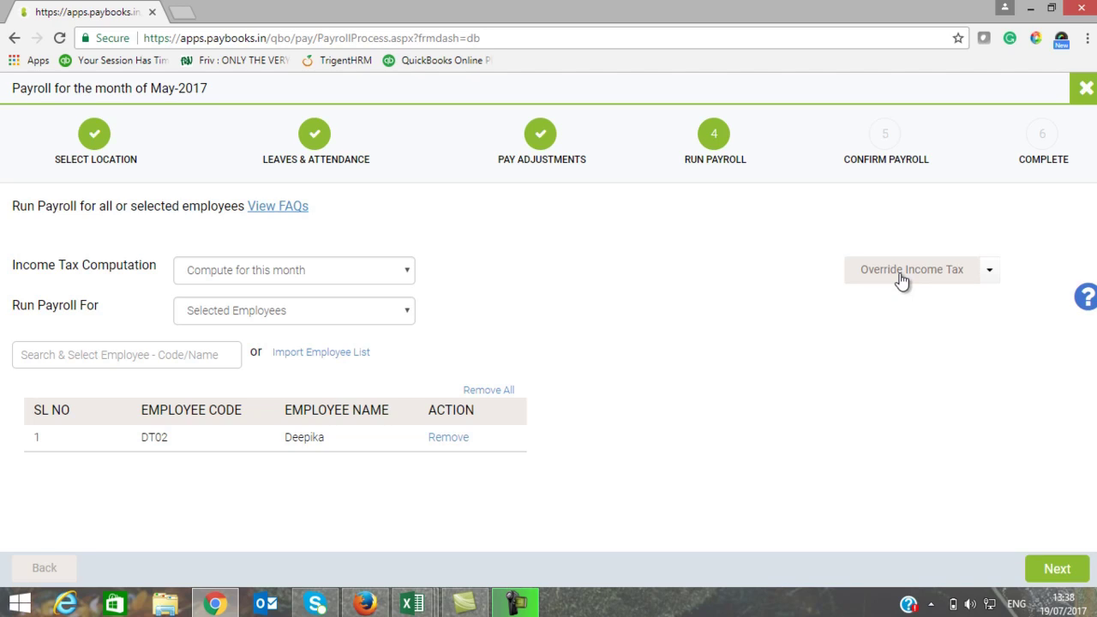
{"action": "left_click", "coordinate": [901, 280]}
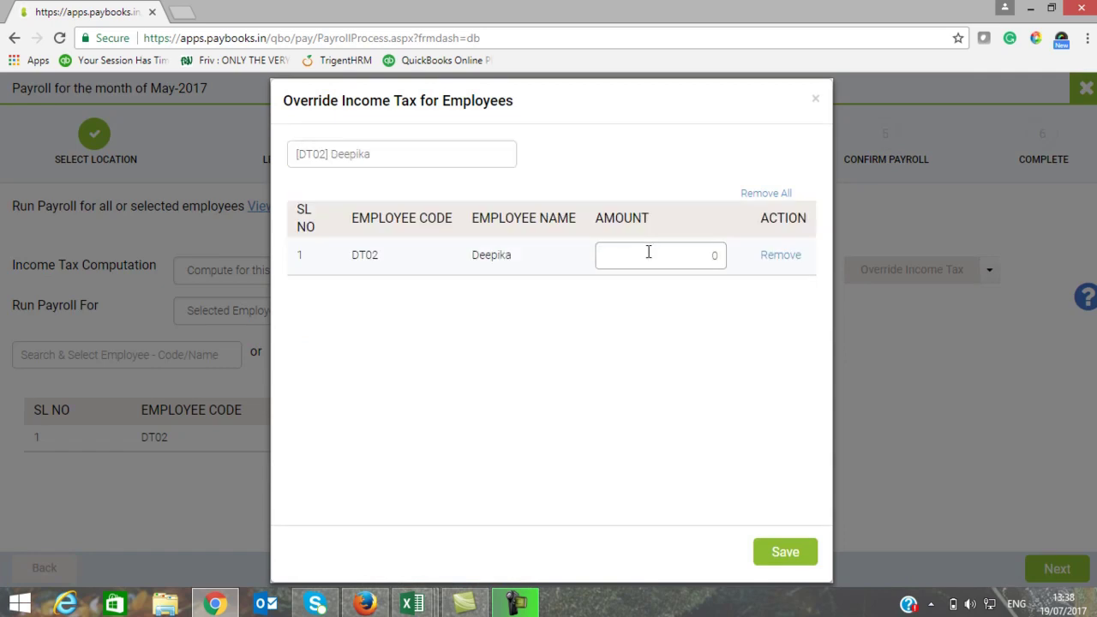
{"action": "double_click", "coordinate": [724, 250]}
{"action": "key", "text": "BackSpace"}
{"action": "type", "text": "1000"}
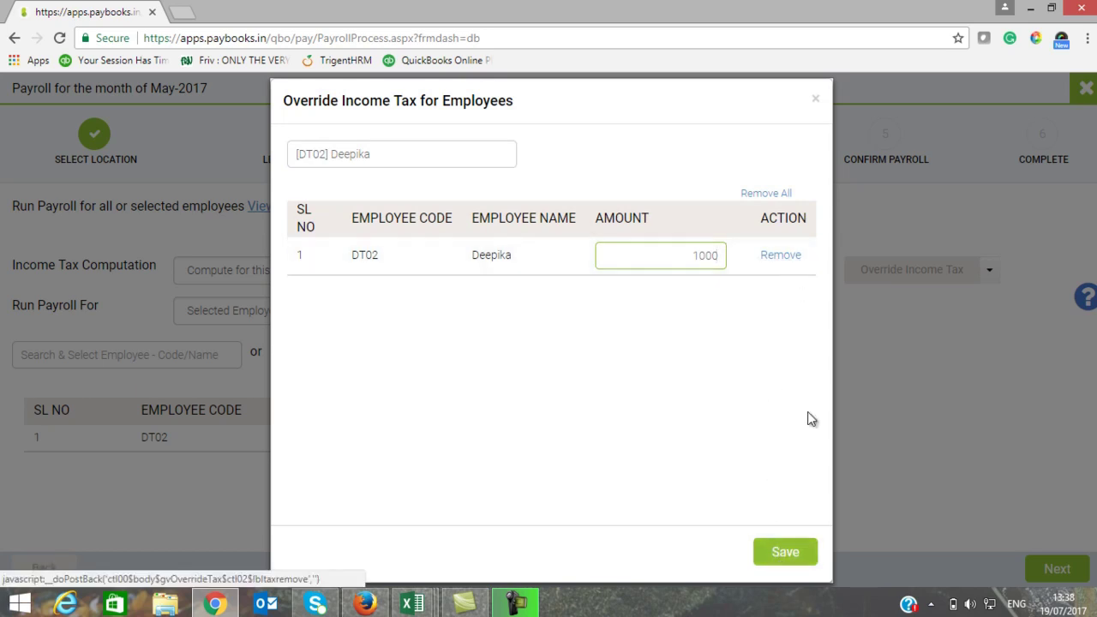
{"action": "left_click", "coordinate": [781, 551]}
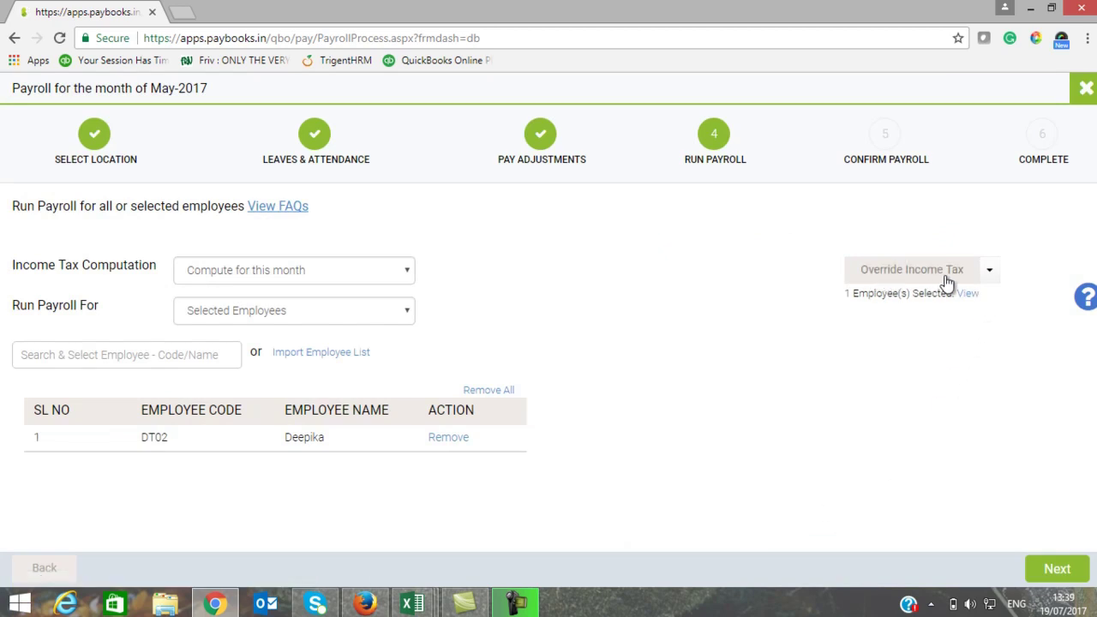
Download the template for importing income tax overrides and fill the Tax Amount column with 10000 for every employee.
{"action": "left_click", "coordinate": [991, 274]}
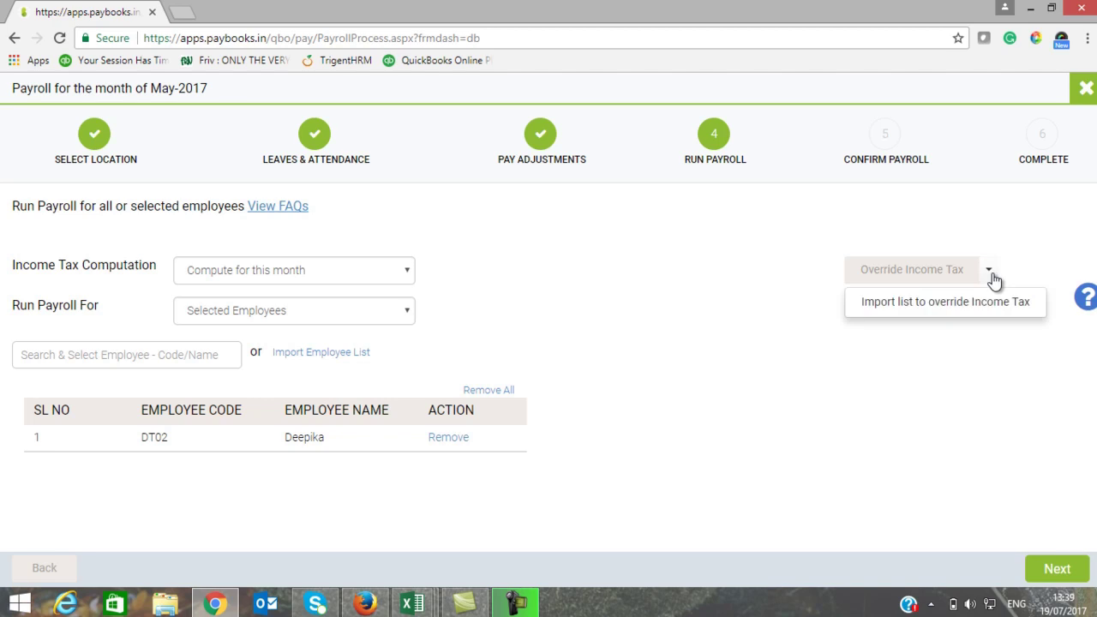
{"action": "left_click", "coordinate": [915, 305]}
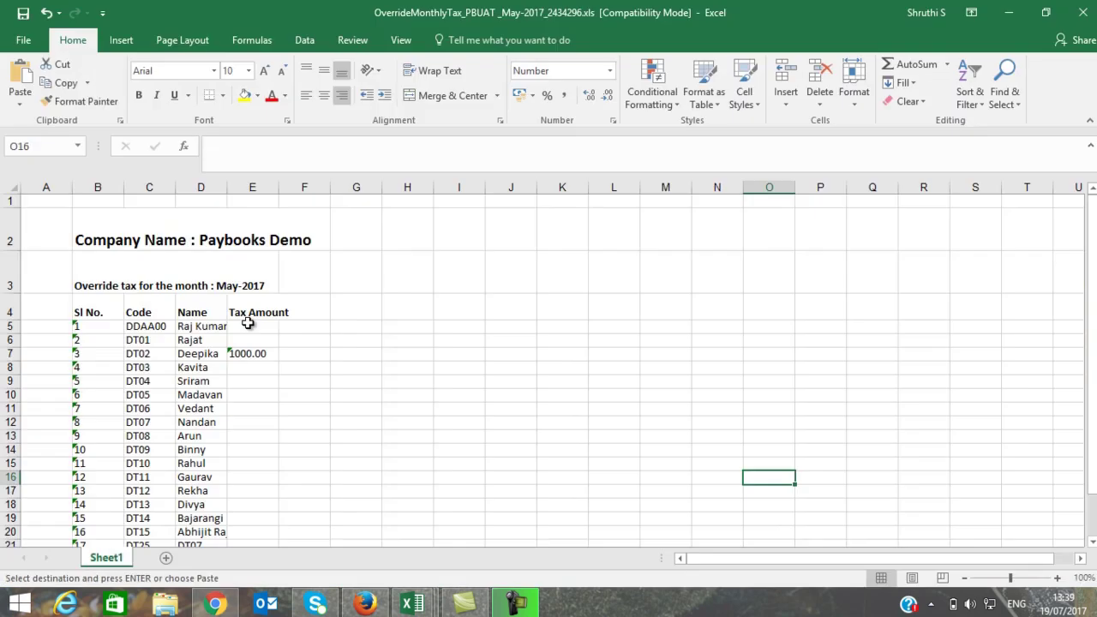
{"action": "left_click", "coordinate": [254, 327]}
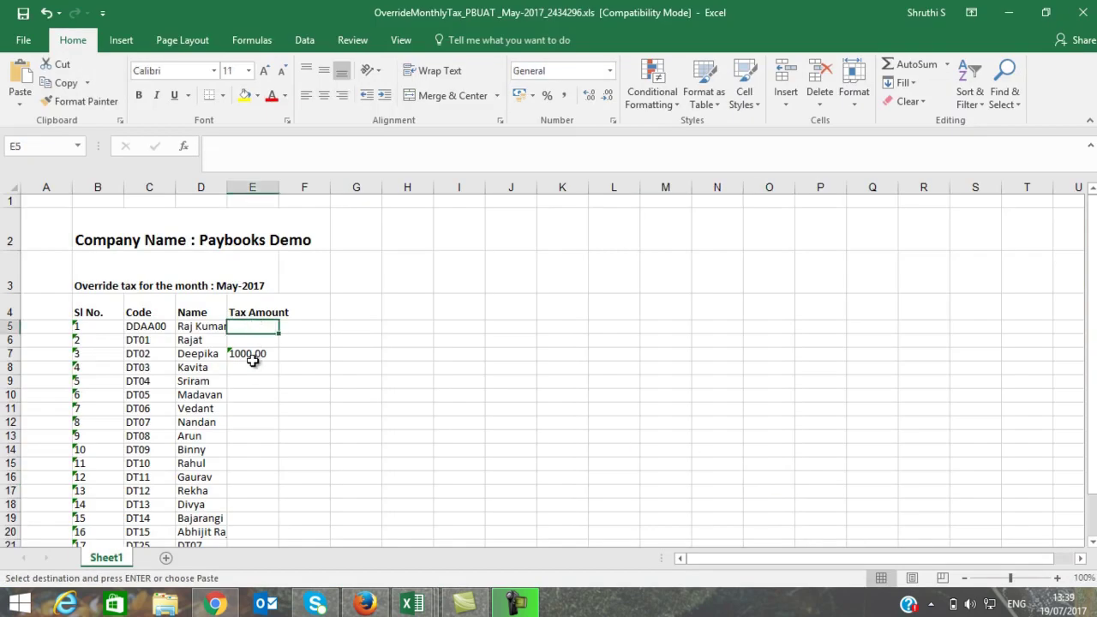
{"action": "type", "text": "10000"}
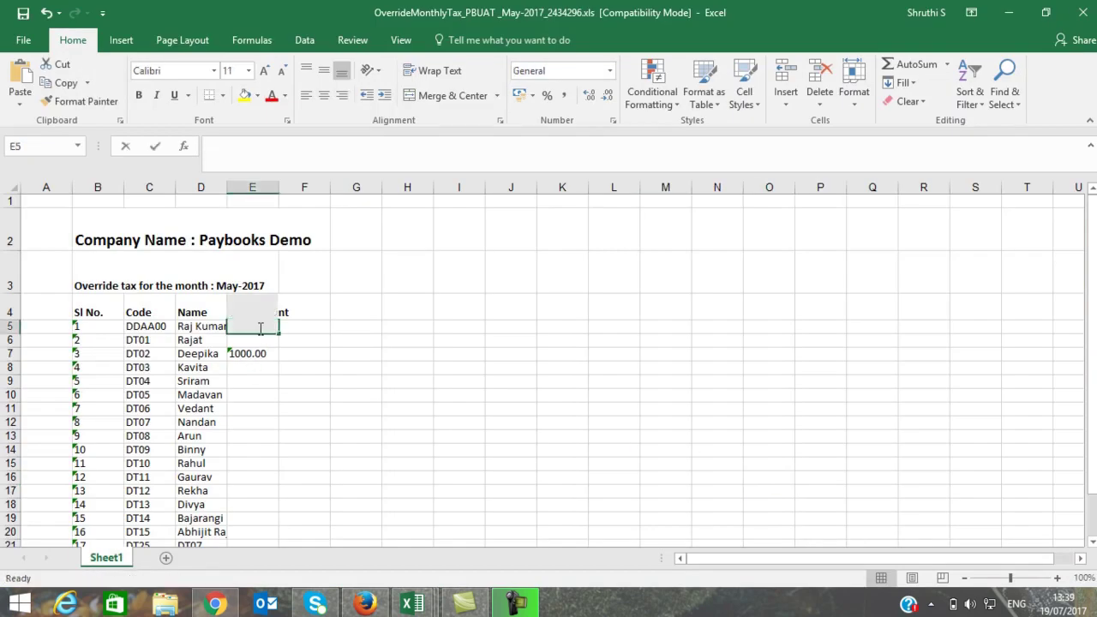
{"action": "double_click", "coordinate": [278, 333]}
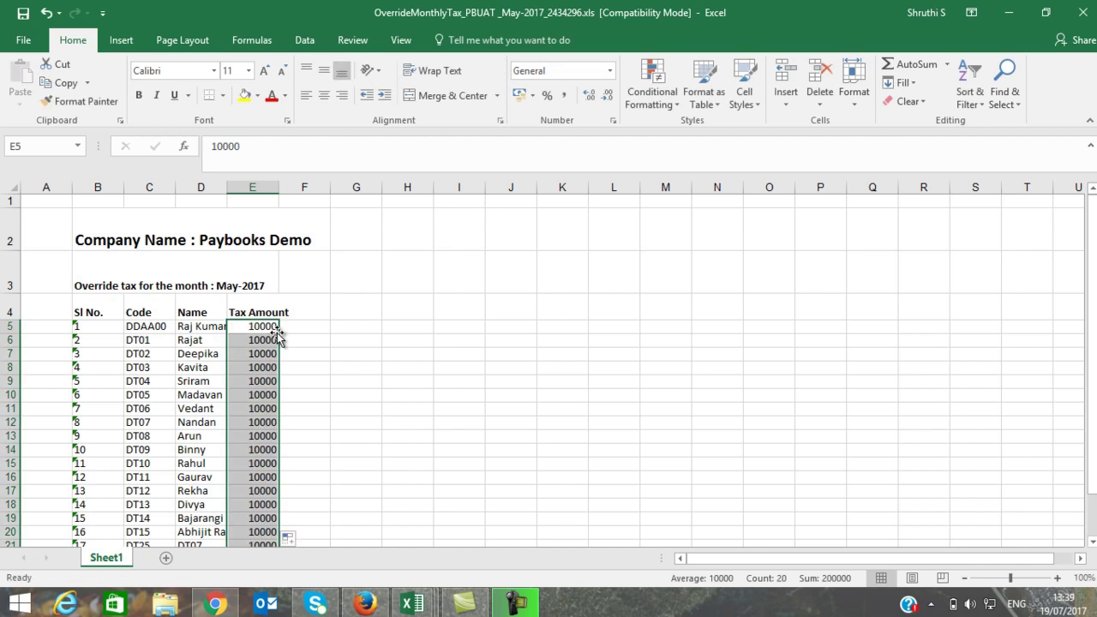
Switch back to Chrome and run payroll for the selected employee with Income Tax Computation at Compute for this month.
{"action": "left_click", "coordinate": [216, 603]}
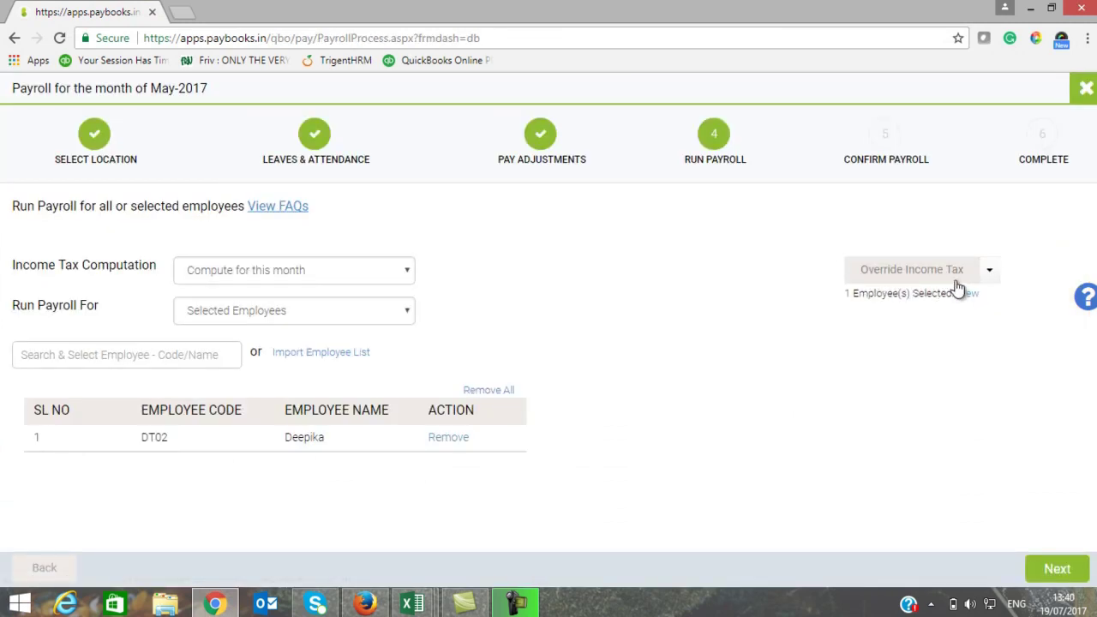
{"action": "left_click", "coordinate": [405, 269]}
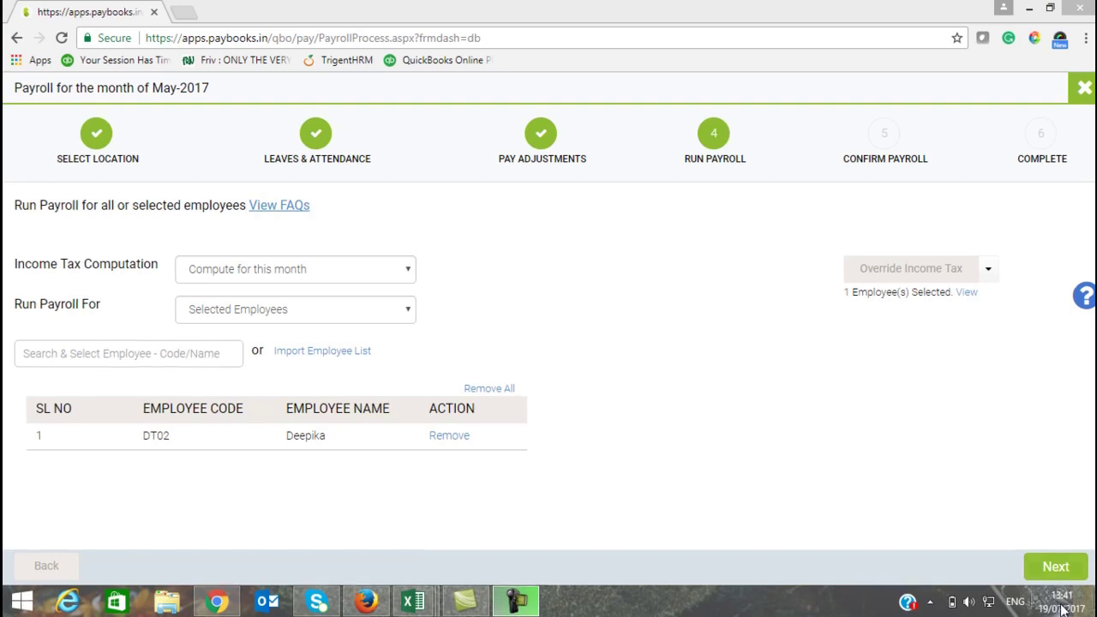
{"action": "left_click", "coordinate": [1056, 567]}
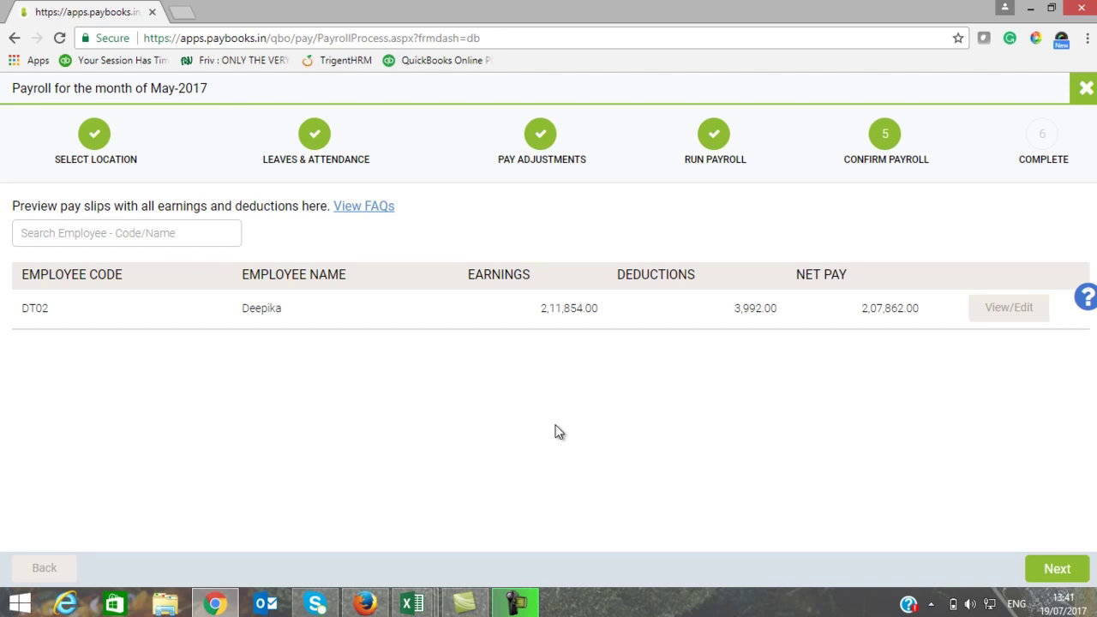
Preview the employee's pay slip and confirm the payroll to reach the Complete stage.
{"action": "left_click", "coordinate": [992, 313]}
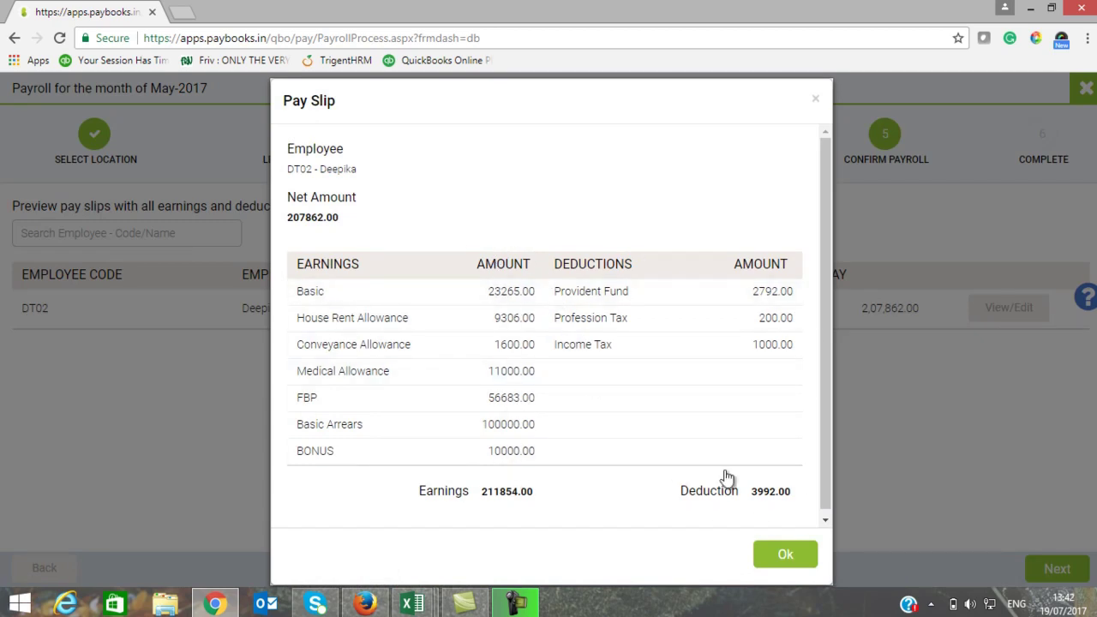
{"action": "left_click", "coordinate": [786, 557]}
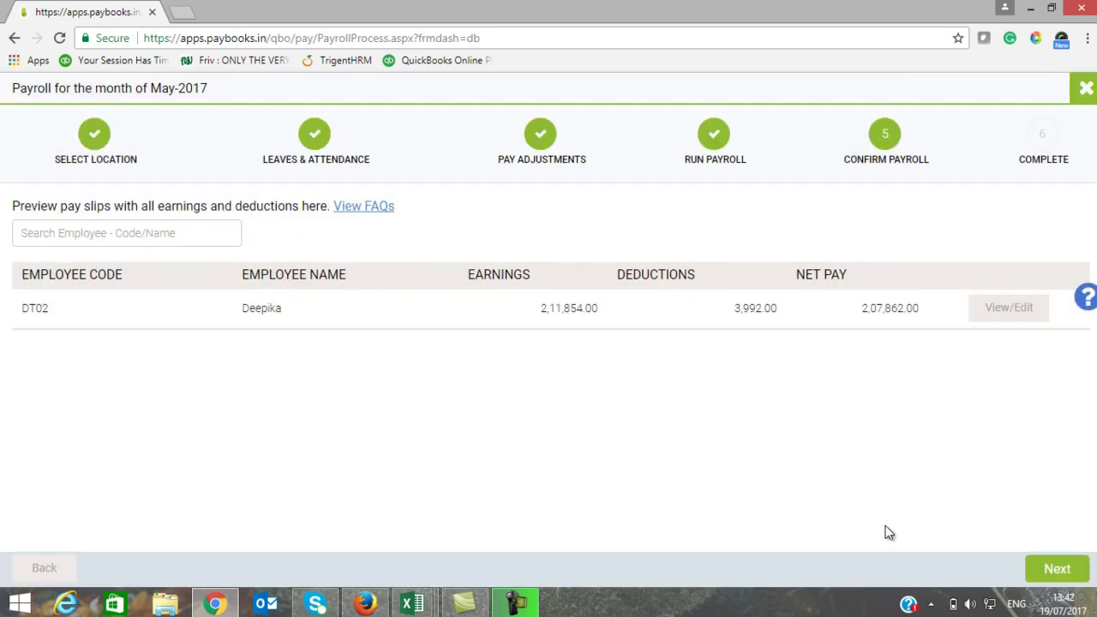
{"action": "left_click", "coordinate": [1056, 569]}
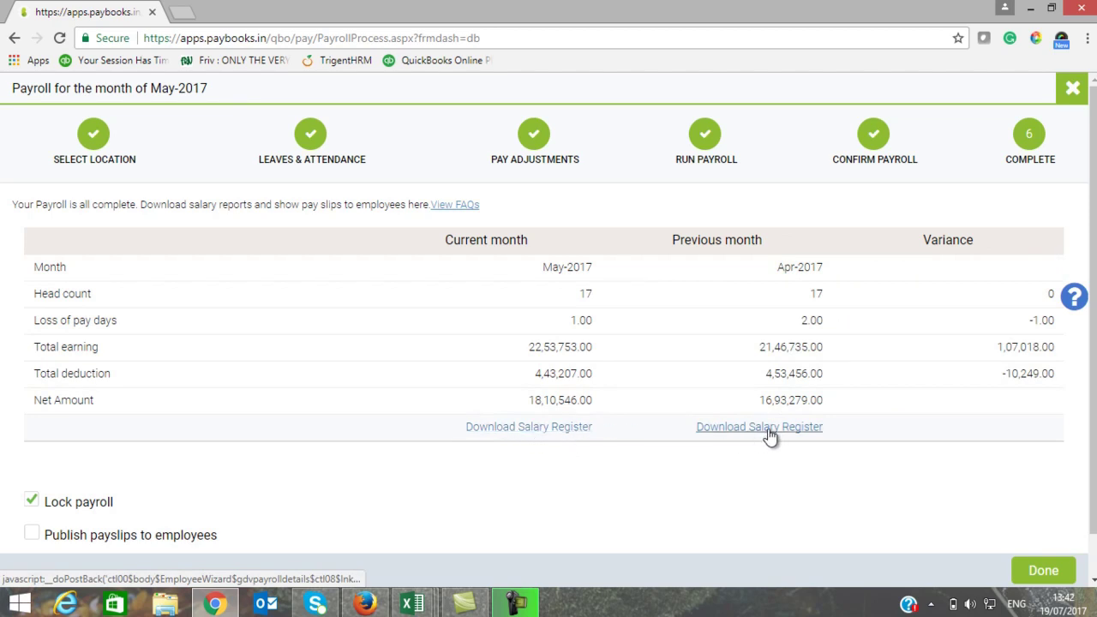
Enable publishing payslips to employees and finish processing the May-2017 payroll.
{"action": "scroll", "coordinate": [772, 429], "scroll_direction": "down", "scroll_amount": 1}
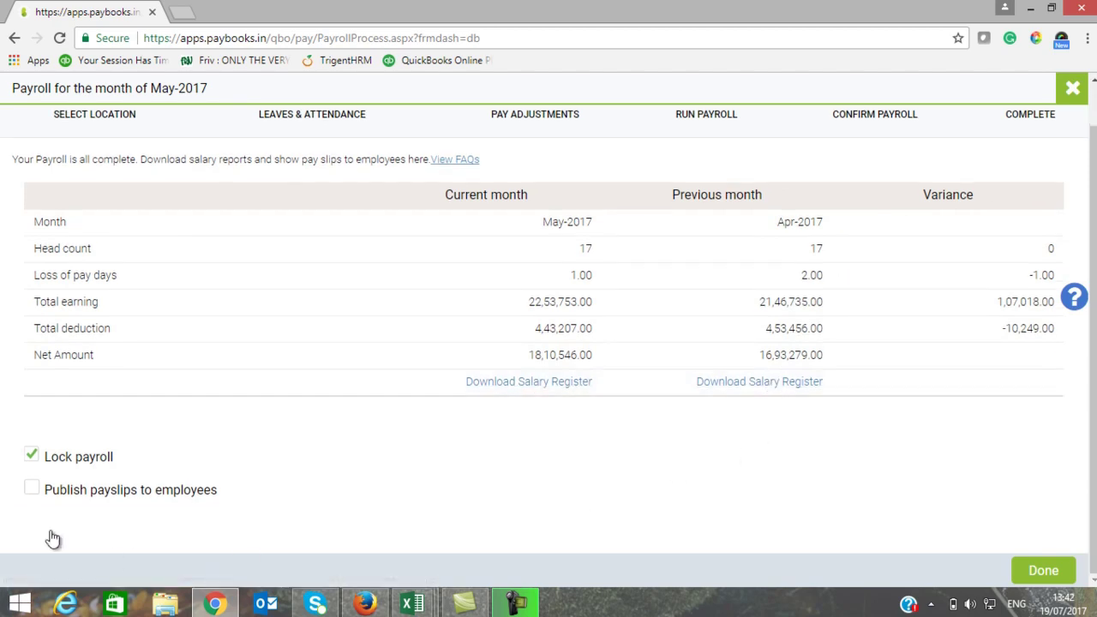
{"action": "left_click", "coordinate": [30, 493]}
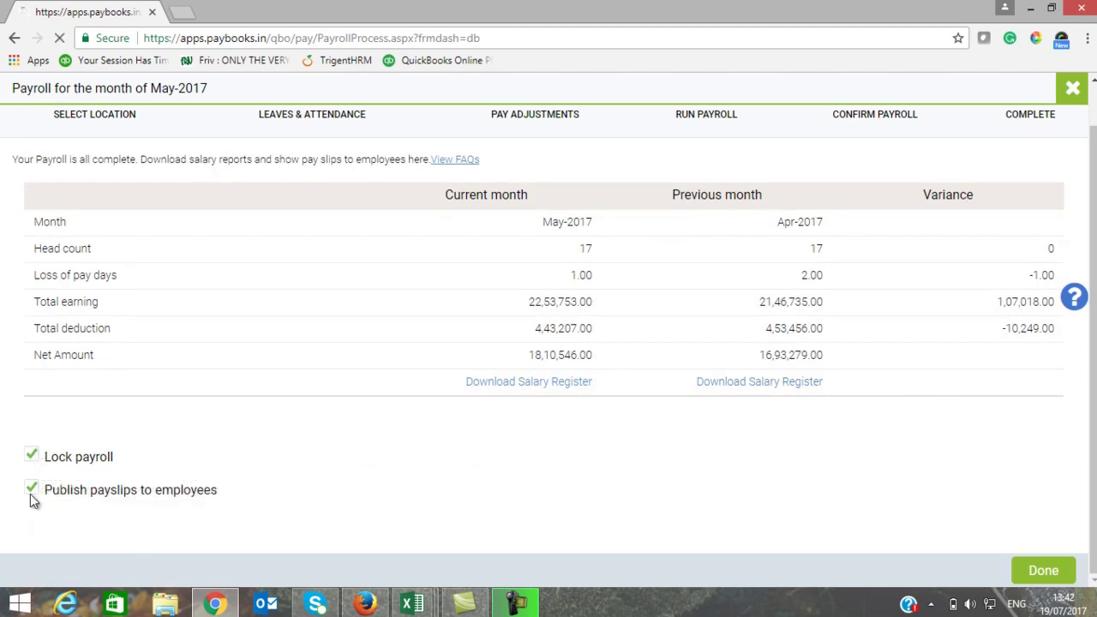
{"action": "left_click", "coordinate": [1052, 572]}
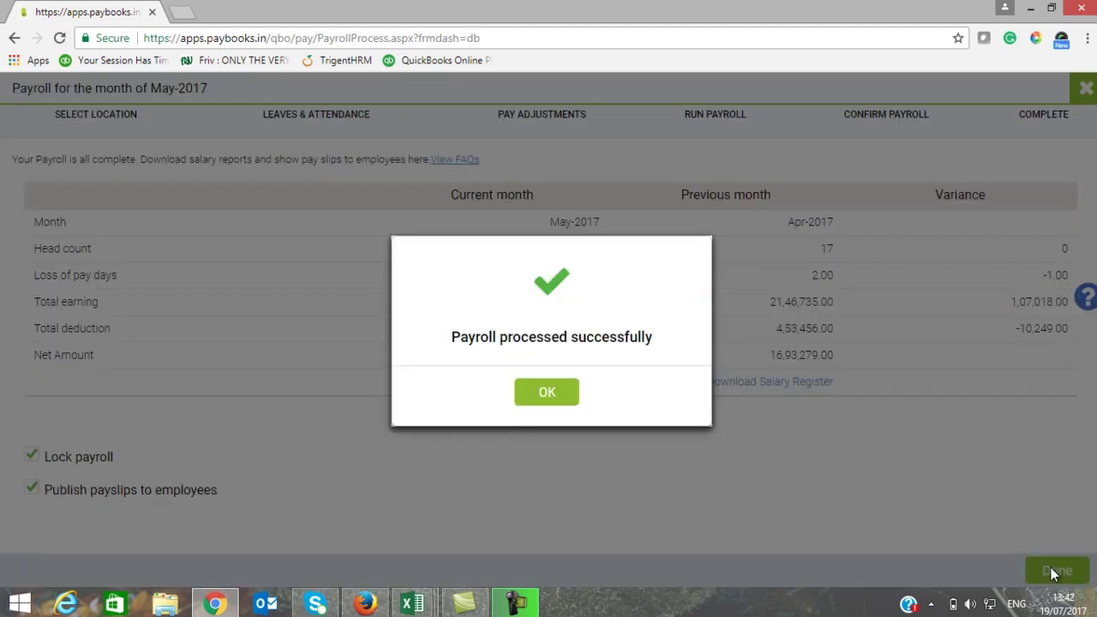